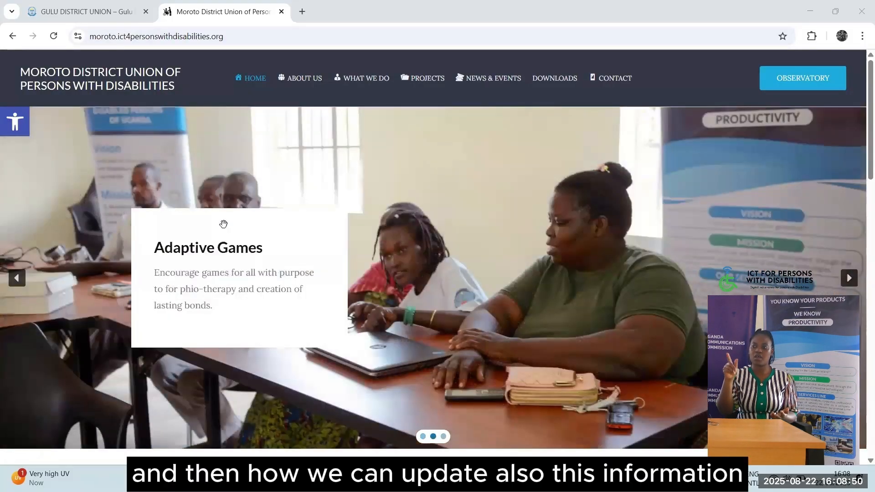
Start editing at the end of the Moroto site address, adding / without accepting the admin autocomplete
scroll(224, 223, "down", 5)
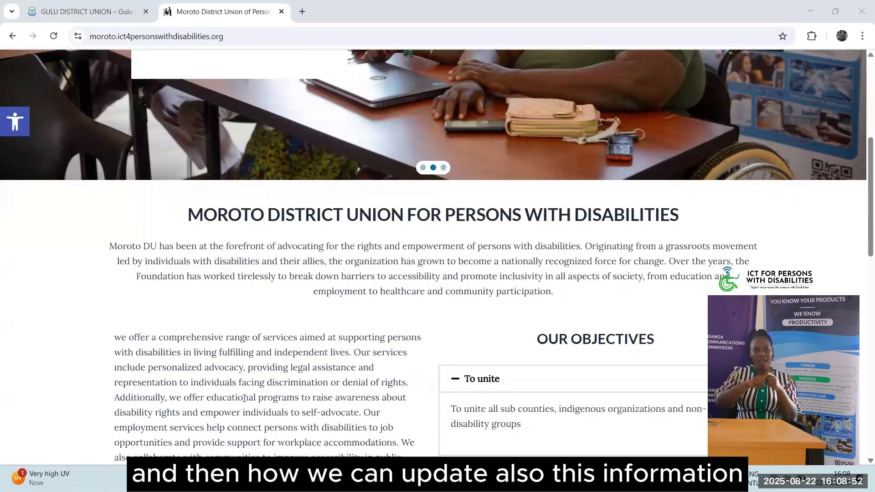
scroll(245, 398, "down", 5)
scroll(245, 398, "up", 10)
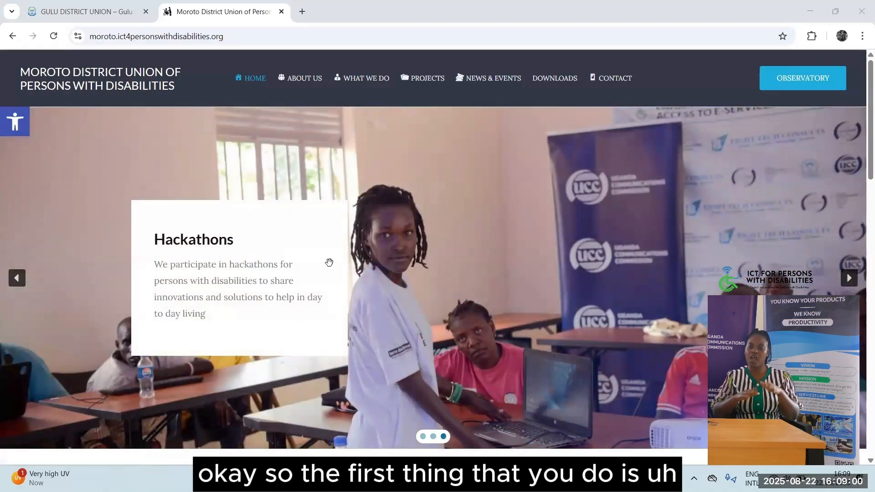
left_click(93, 39)
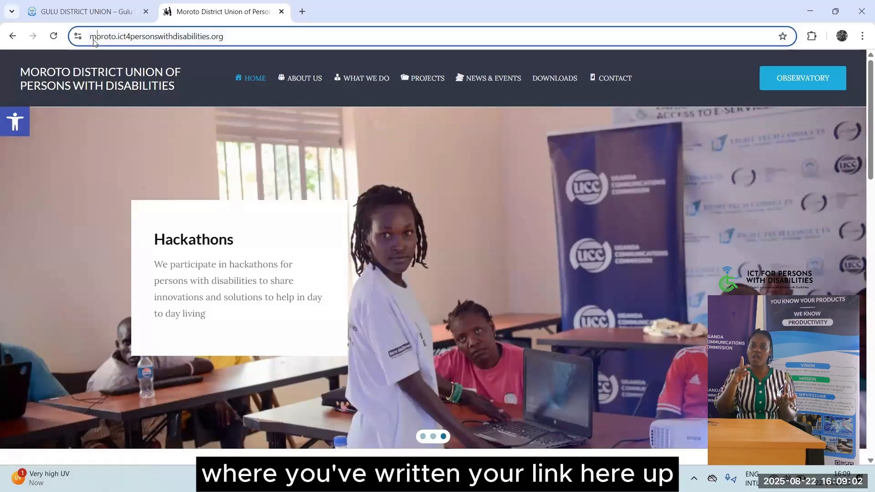
left_click(257, 35)
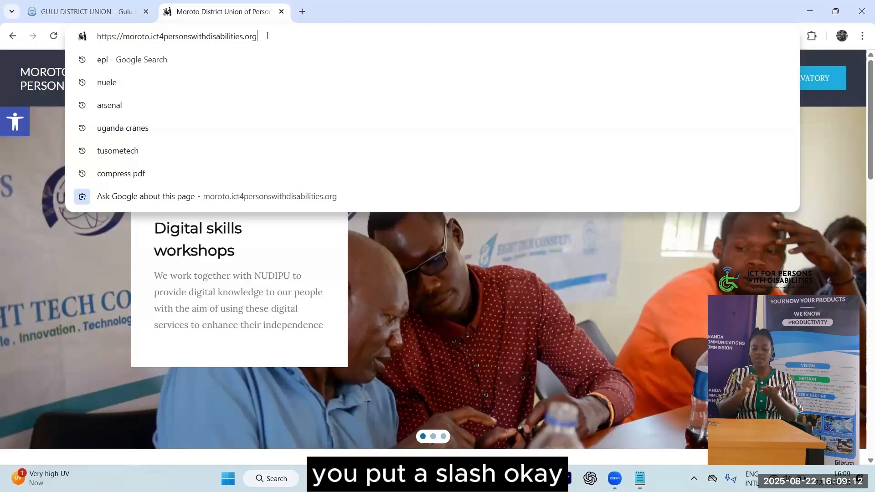
type("/")
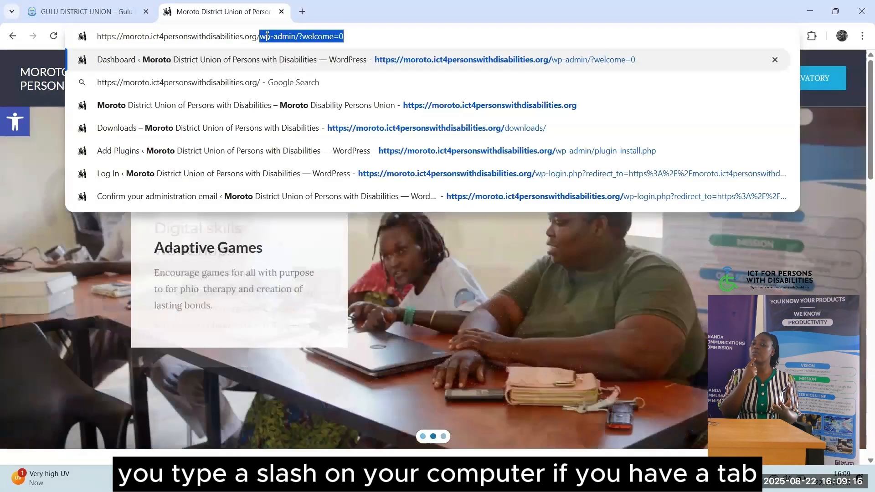
key("BackSpace")
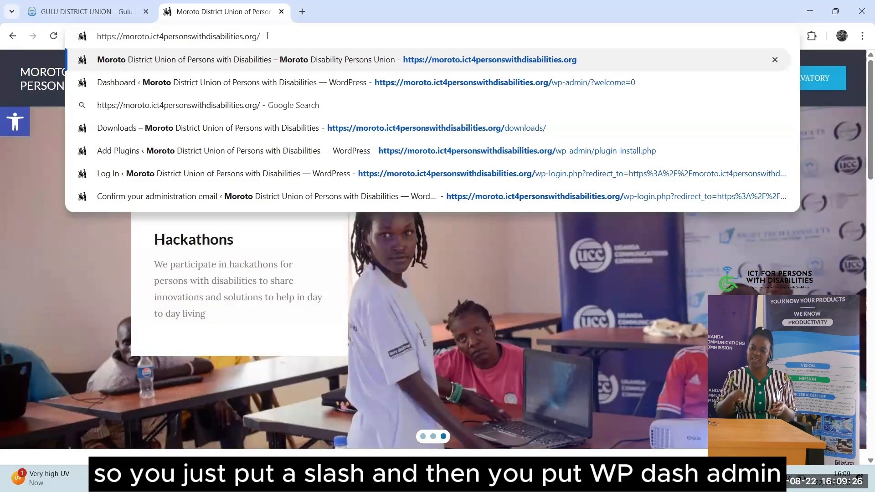
Complete the address as /wp-admin, dropping the autocompleted suffix, with the caret at the end
type("w")
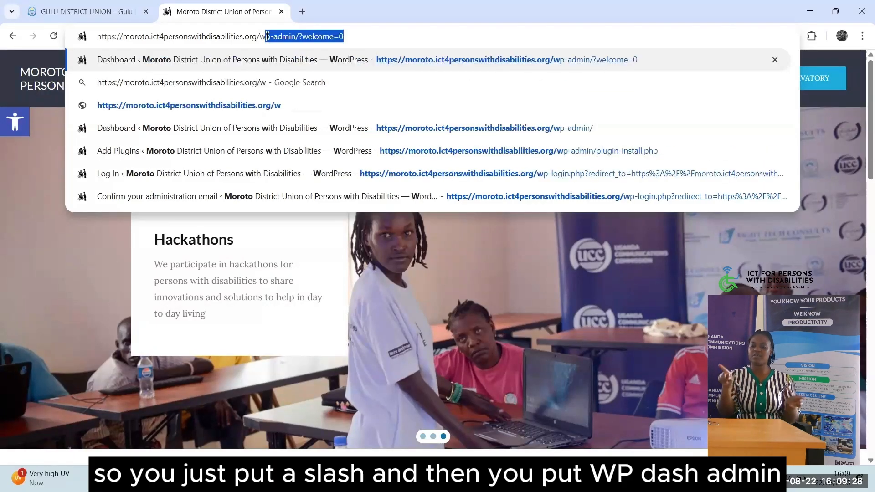
type("p-admin")
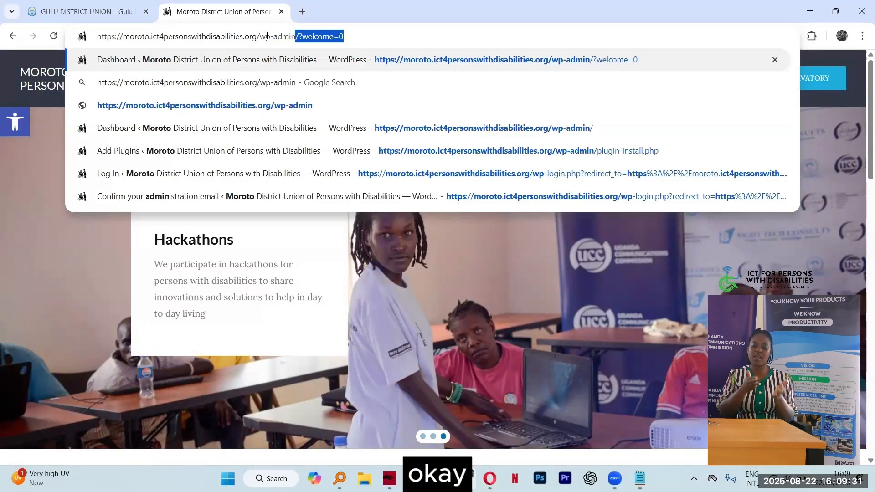
key("Delete")
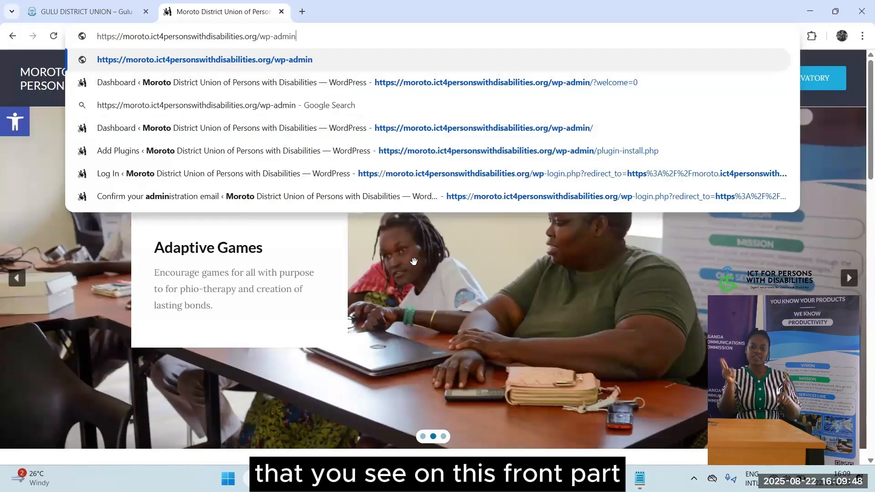
key("Return")
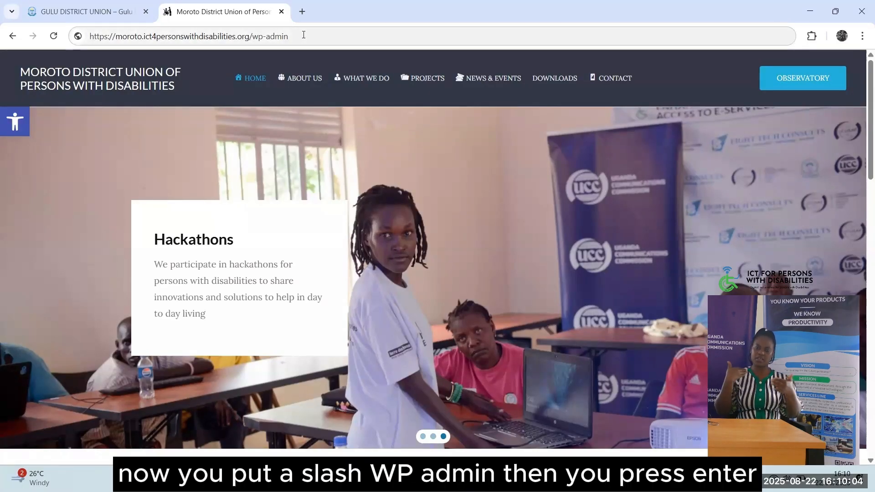
left_click(303, 36)
left_click(303, 35)
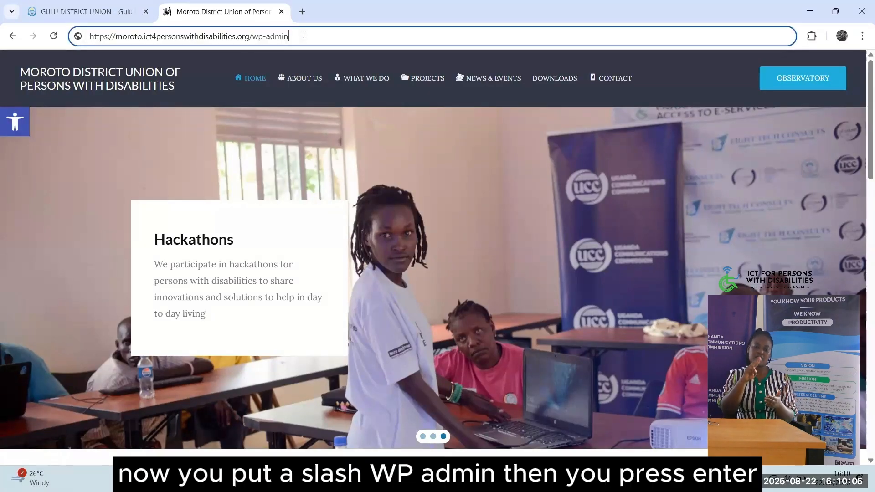
Load wp-admin, point out the Username and Password fields, then select the wp-login.php address part
key("Return")
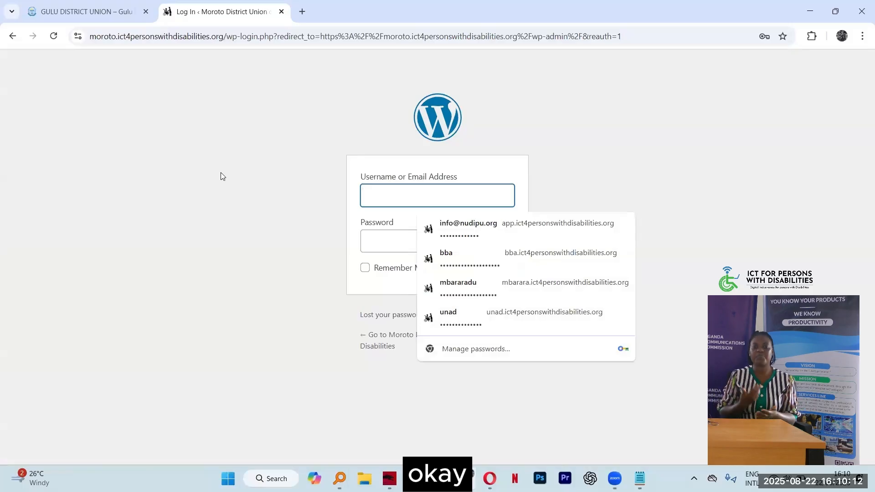
left_click(222, 176)
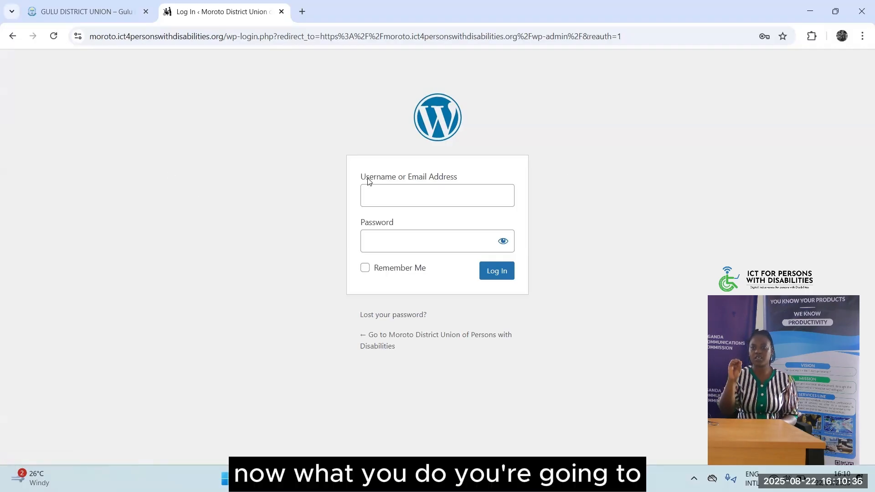
left_click_drag(359, 178, 403, 178)
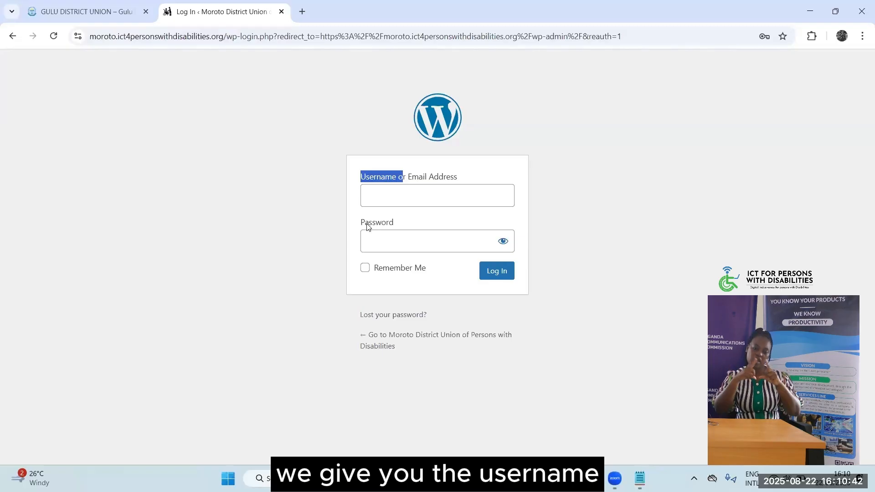
left_click_drag(360, 222, 404, 223)
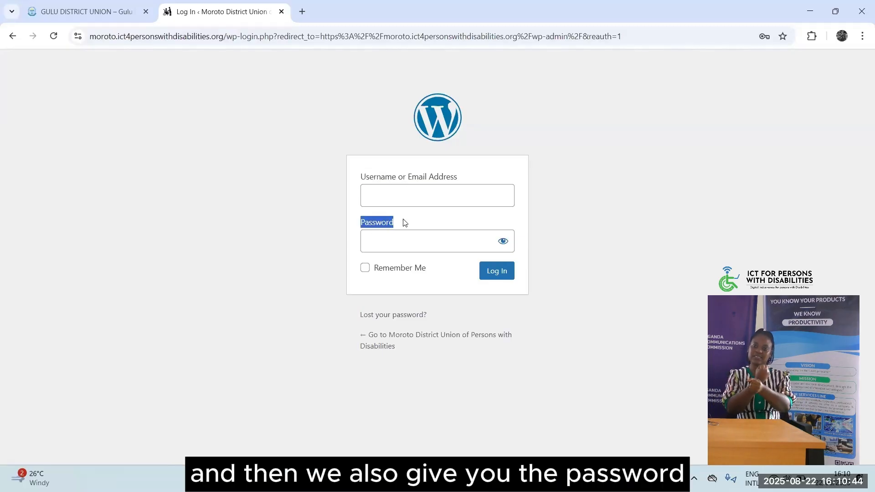
left_click(395, 209)
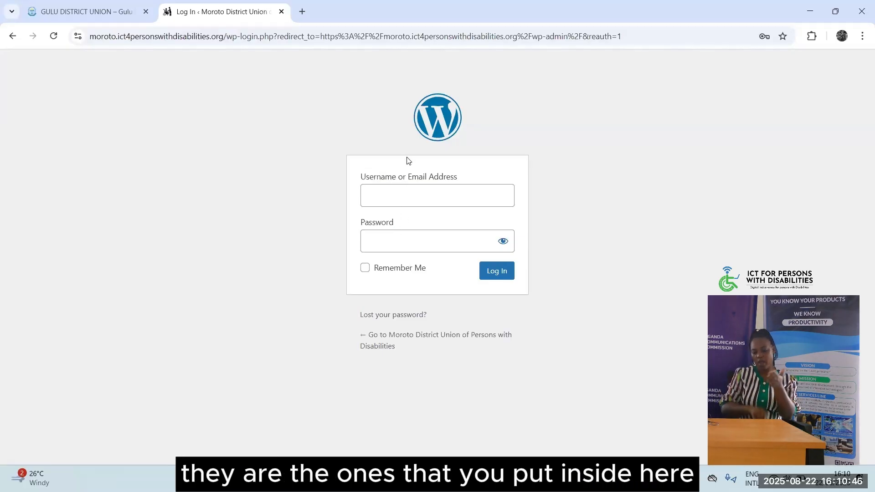
left_click_drag(226, 36, 526, 67)
Trim the address to the domain to load the home page, then re-enter /wp-admin
key("BackSpace")
key("BackSpace")
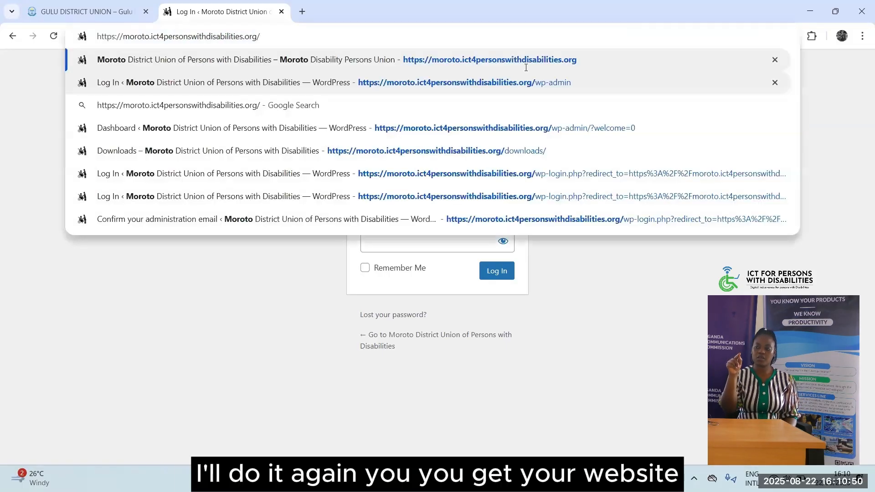
key("Return")
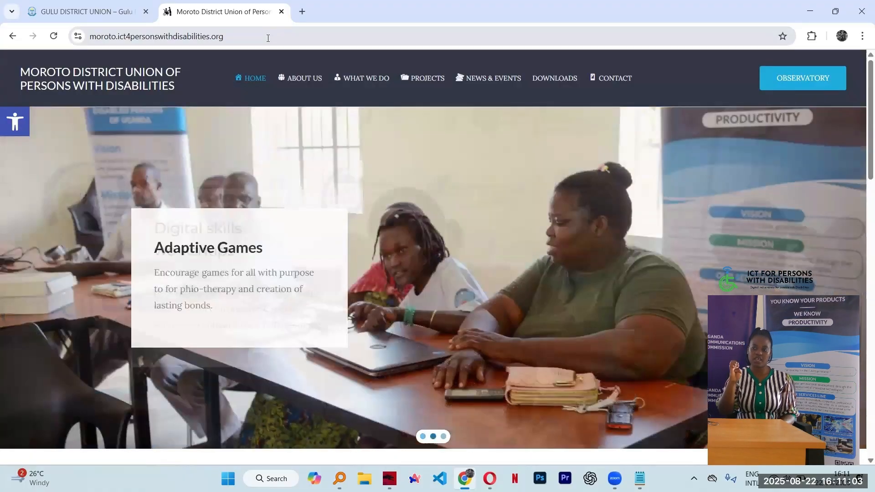
left_click(268, 38)
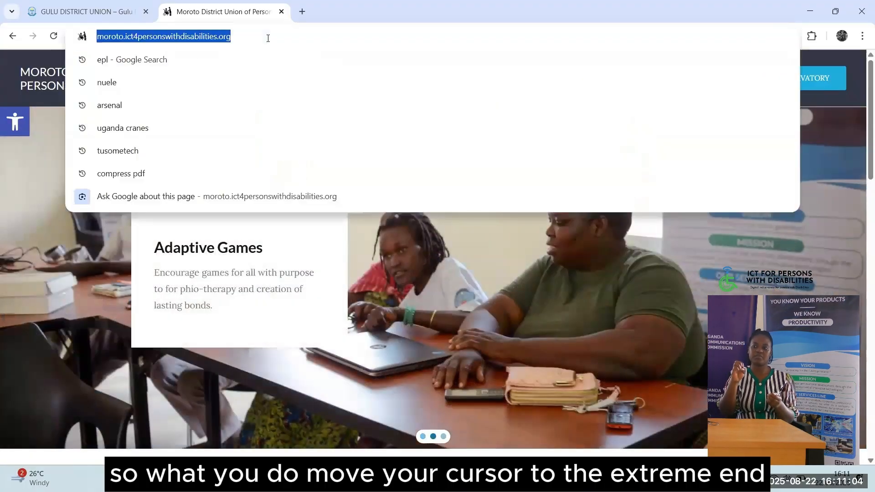
left_click(268, 39)
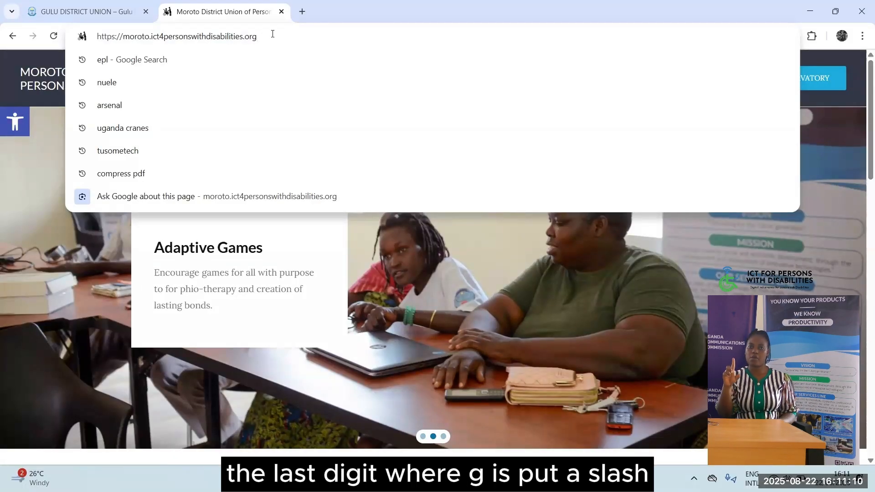
type("/")
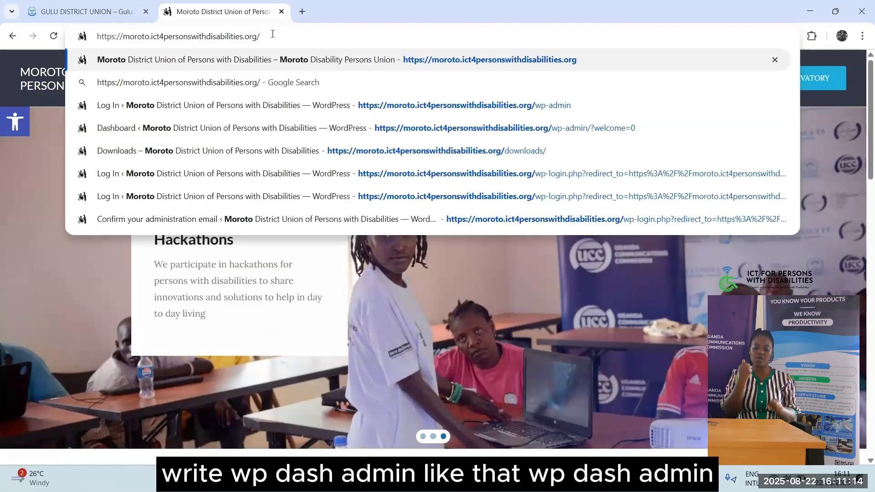
type("wp-")
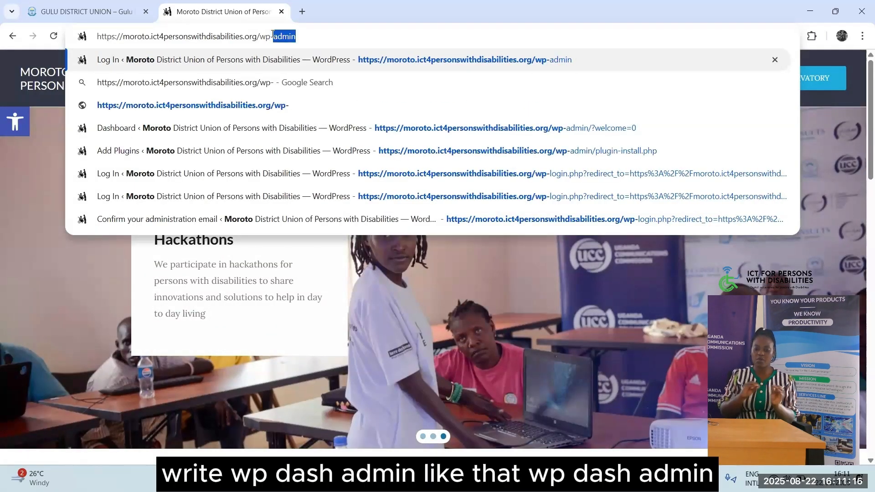
type("admin")
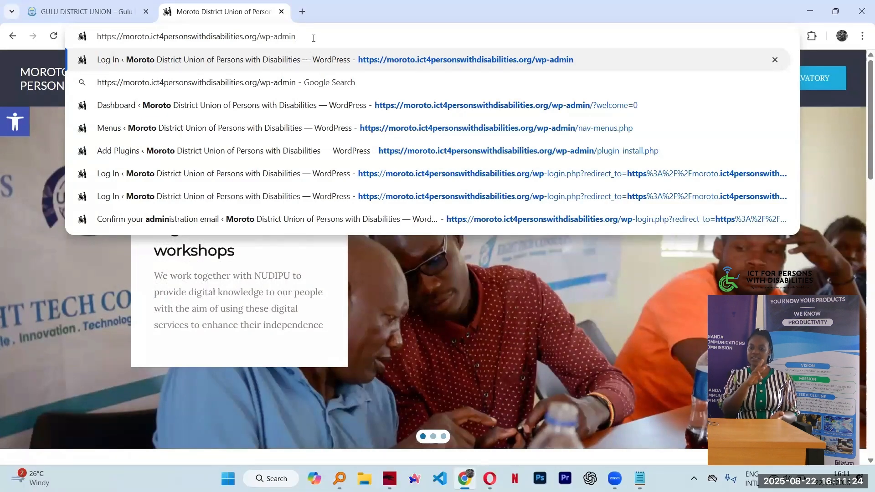
key("Return")
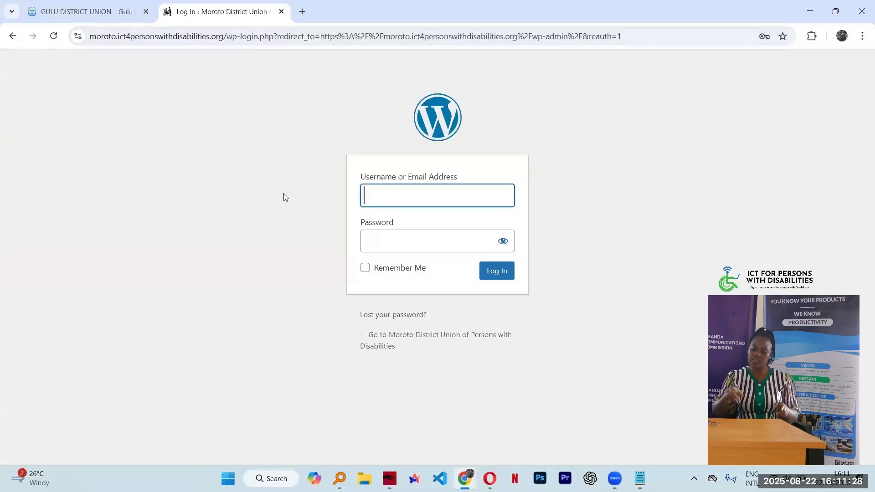
Enter the admin username and retype the password, closing the saved-password suggestions
type("m")
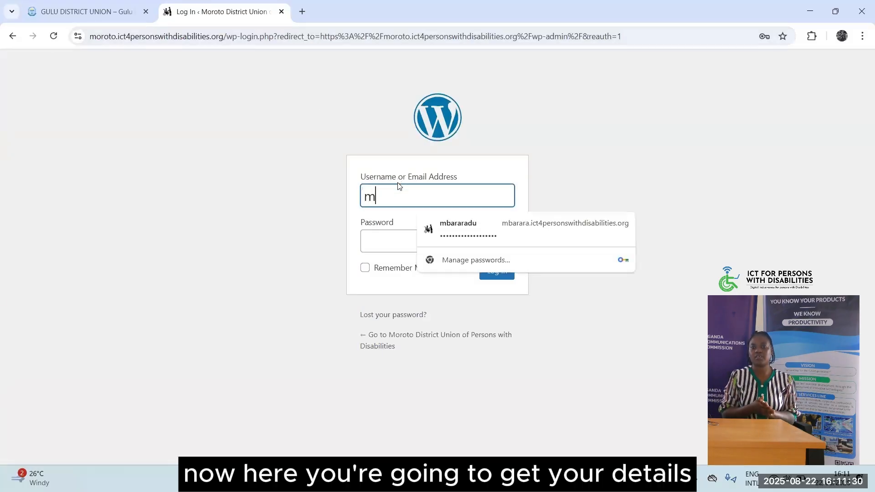
type("orotodu")
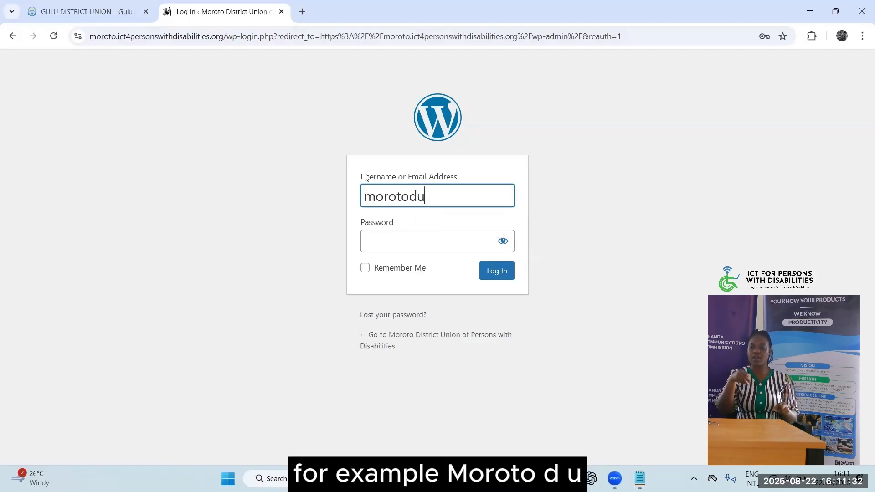
left_click(400, 246)
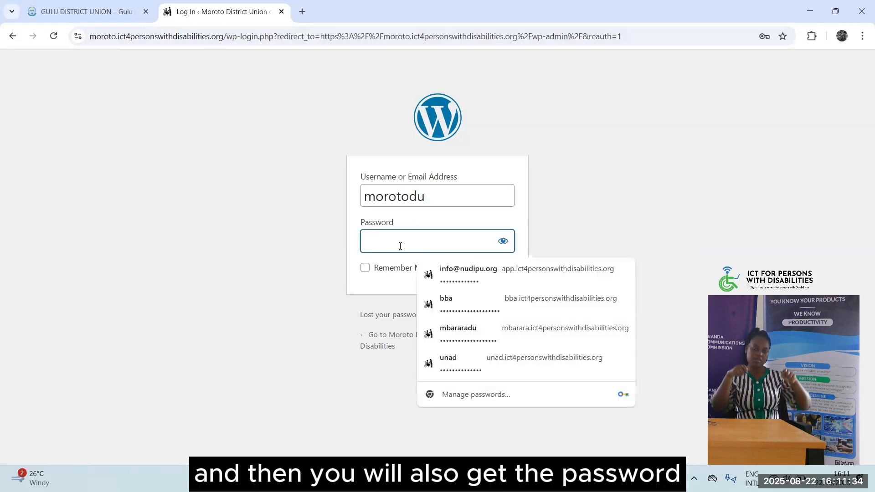
type("••••")
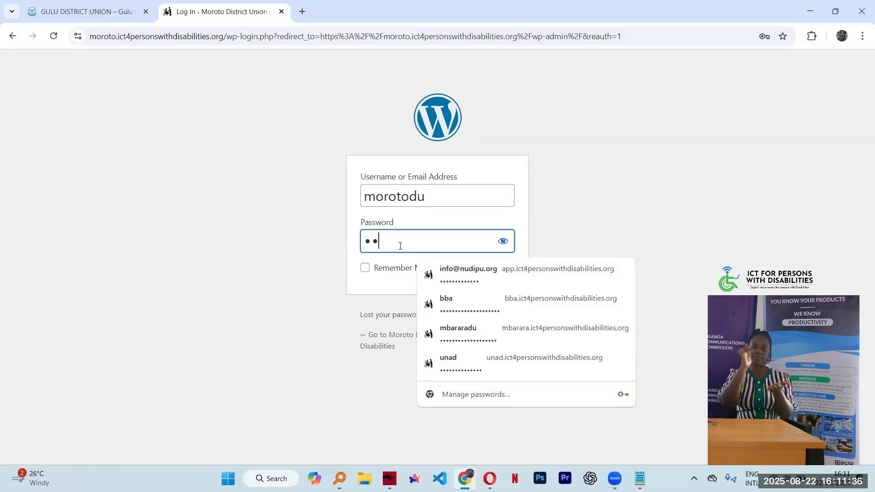
key("BackSpace")
key("BackSpace")
key("BackSpace")
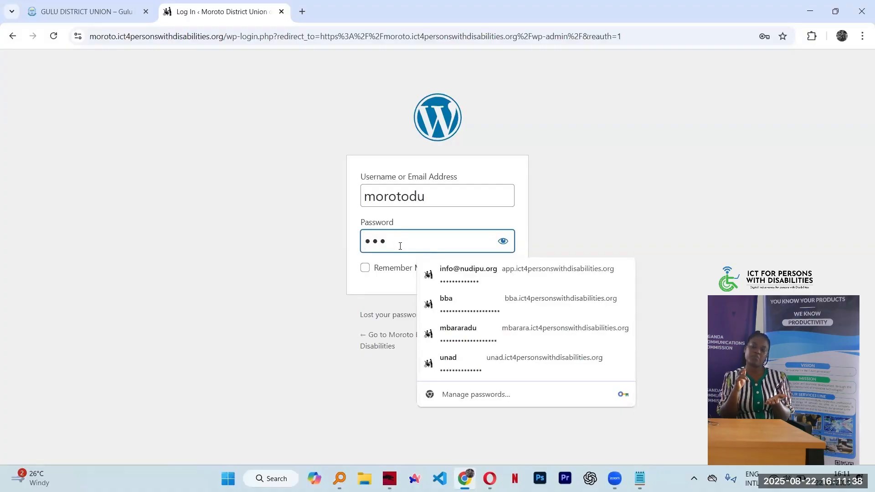
key("BackSpace")
type("••••")
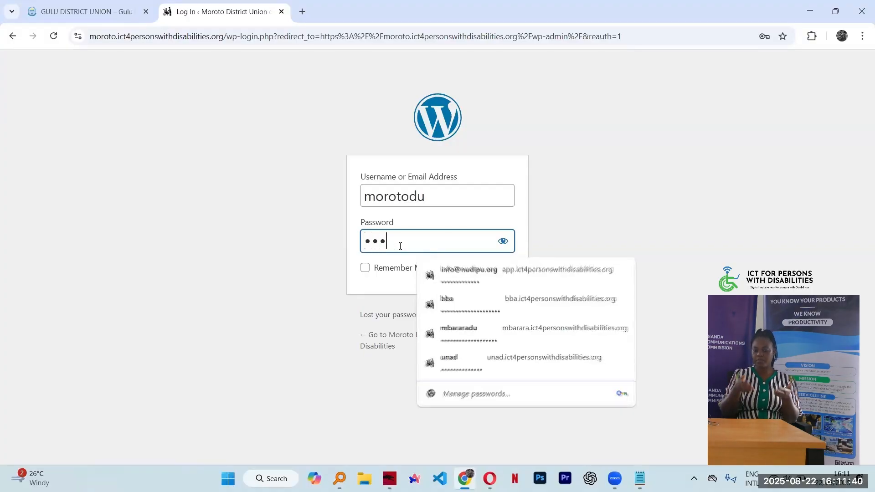
type("••••")
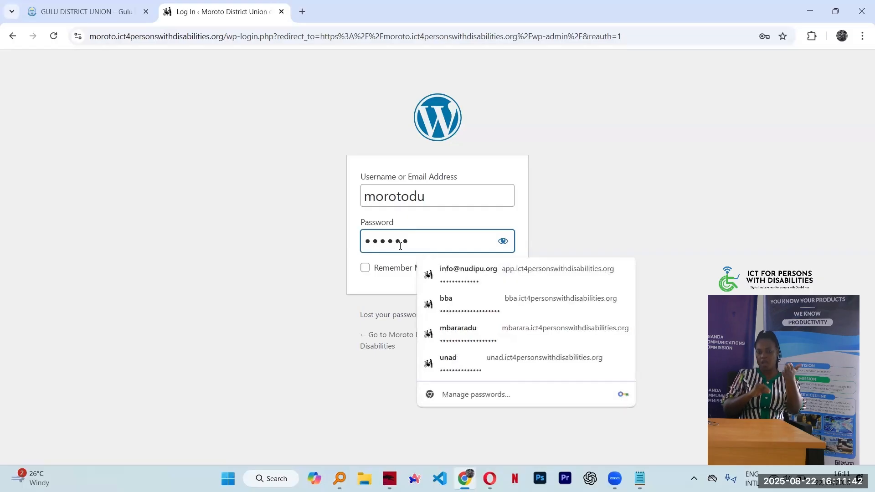
type("•")
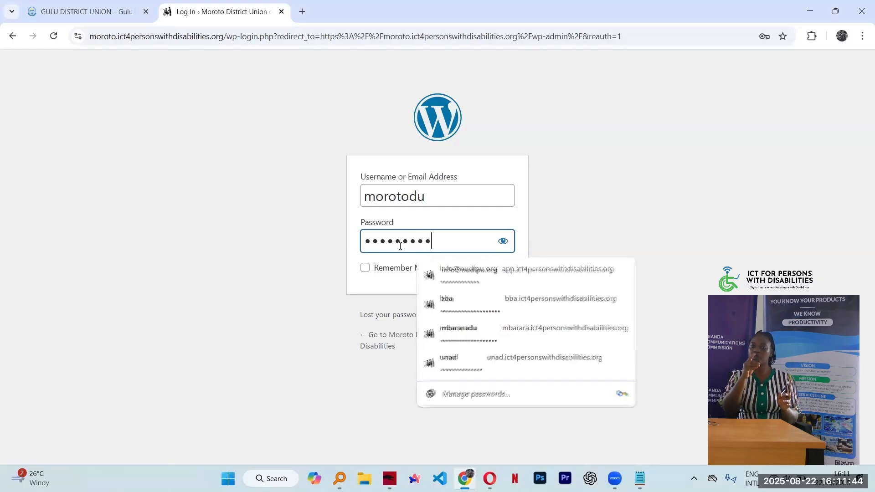
type("••••••")
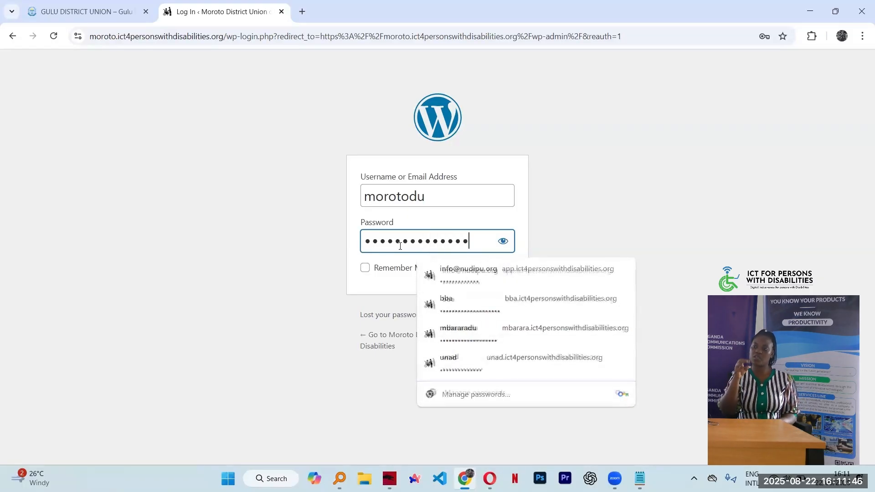
type("••")
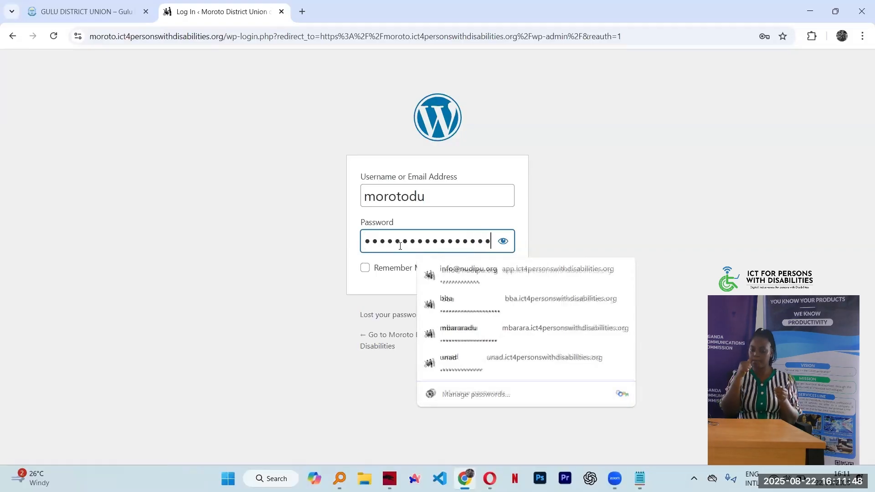
left_click(352, 228)
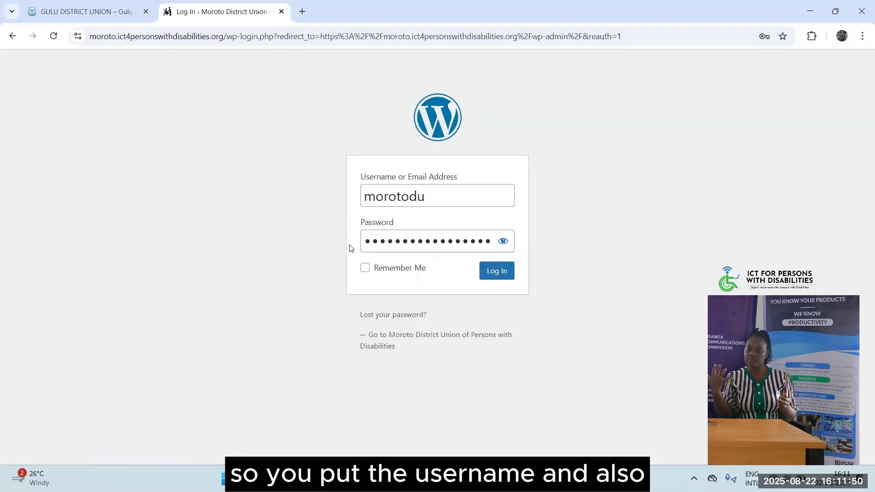
Log in, save the password in Chrome, and land on the WordPress Dashboard
left_click(496, 272)
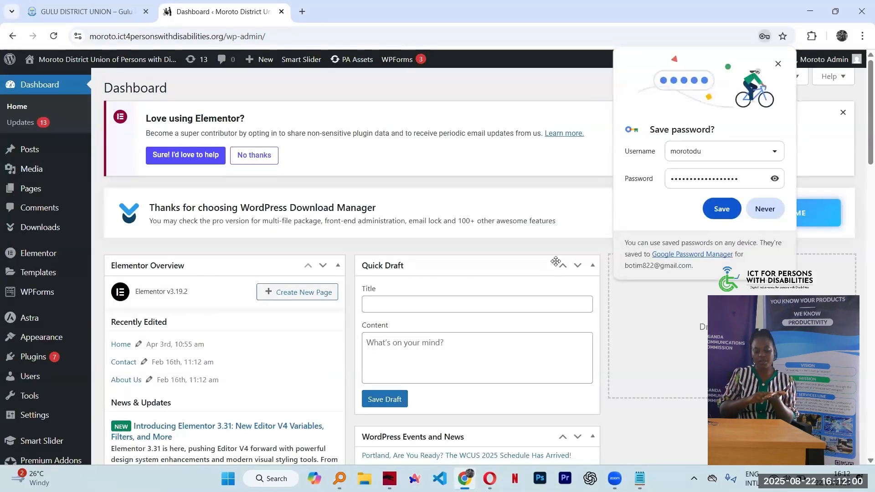
left_click(719, 209)
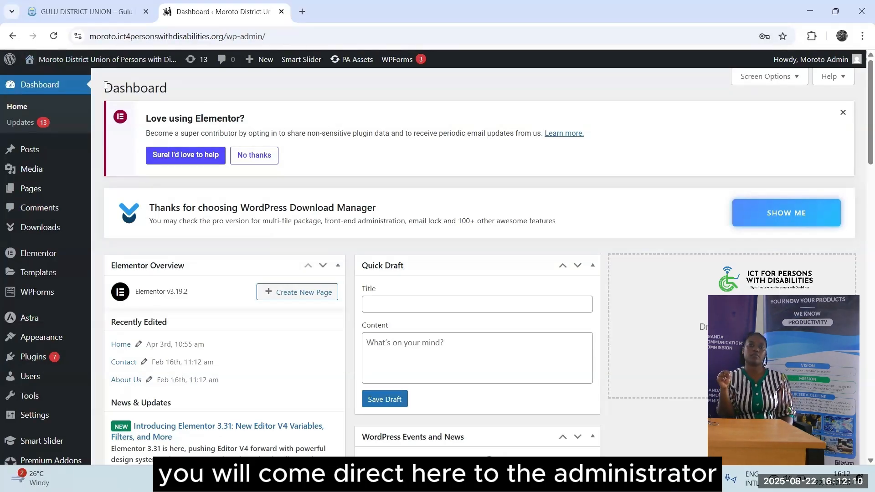
left_click_drag(106, 85, 178, 84)
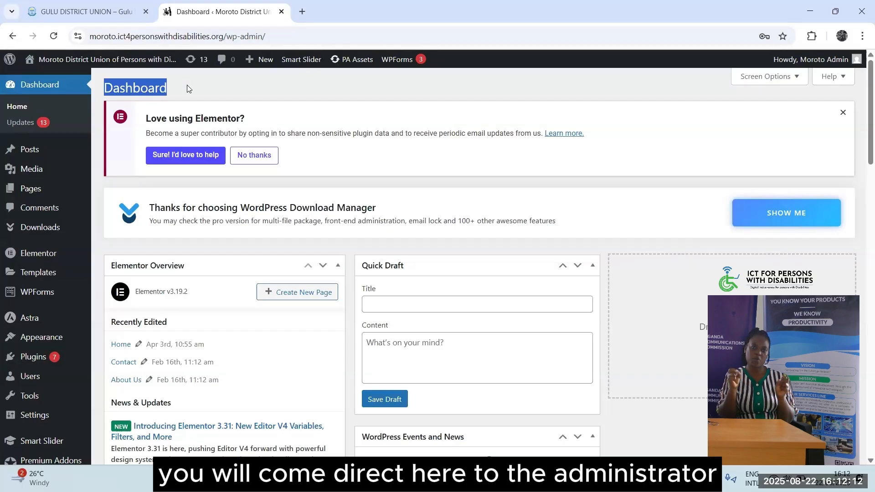
left_click(545, 190)
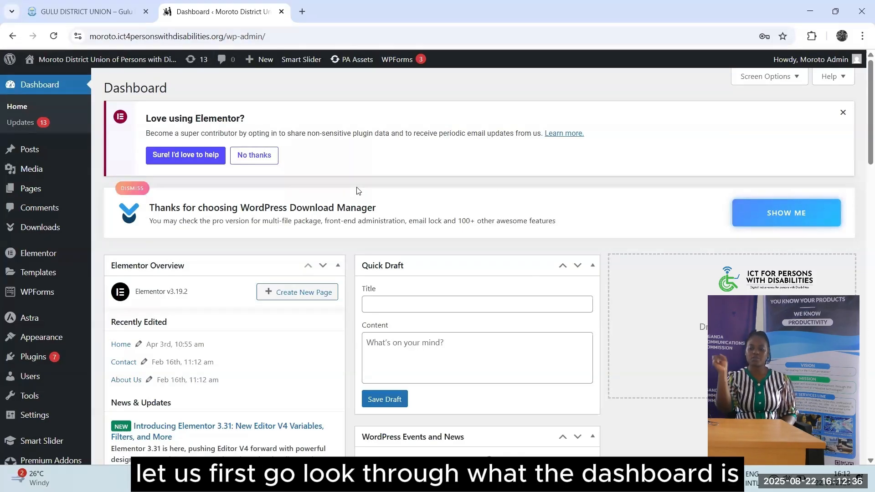
scroll(3, 261, "down", 7)
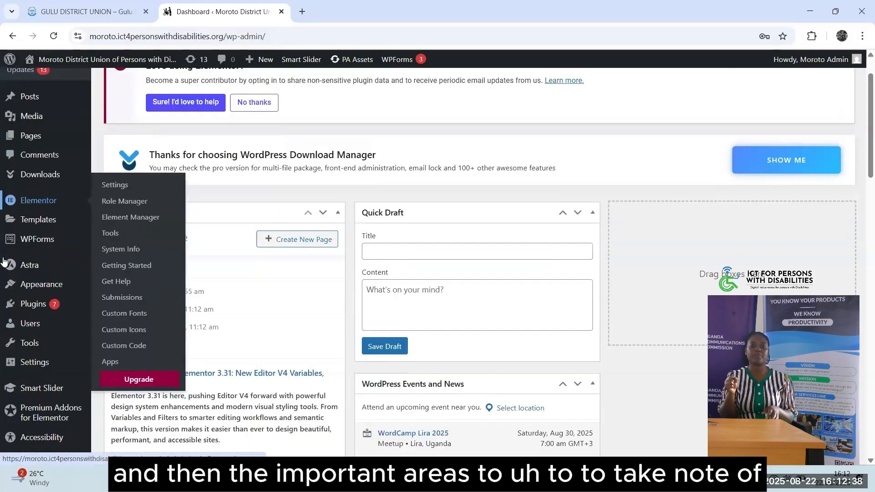
scroll(3, 261, "up", 7)
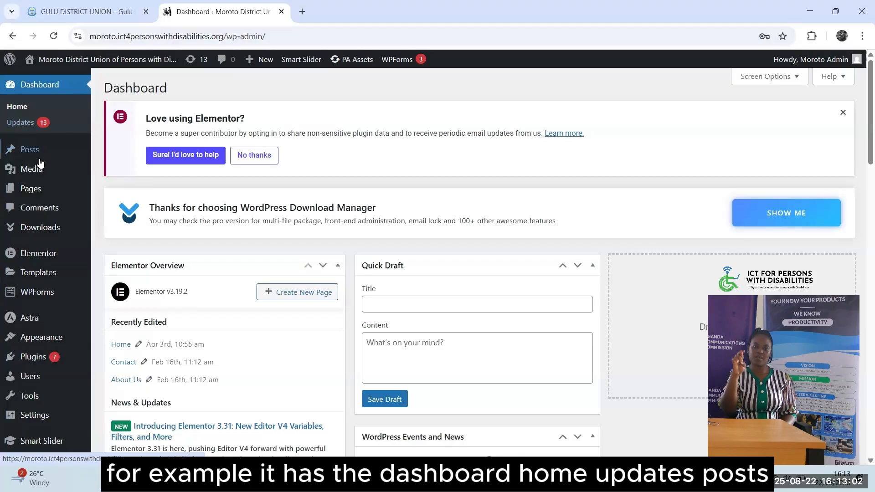
mouse_move(45, 177)
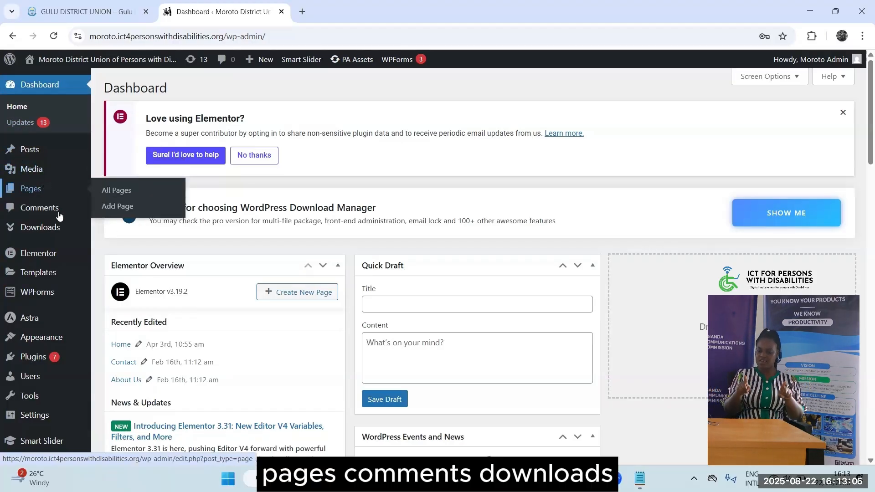
mouse_move(63, 229)
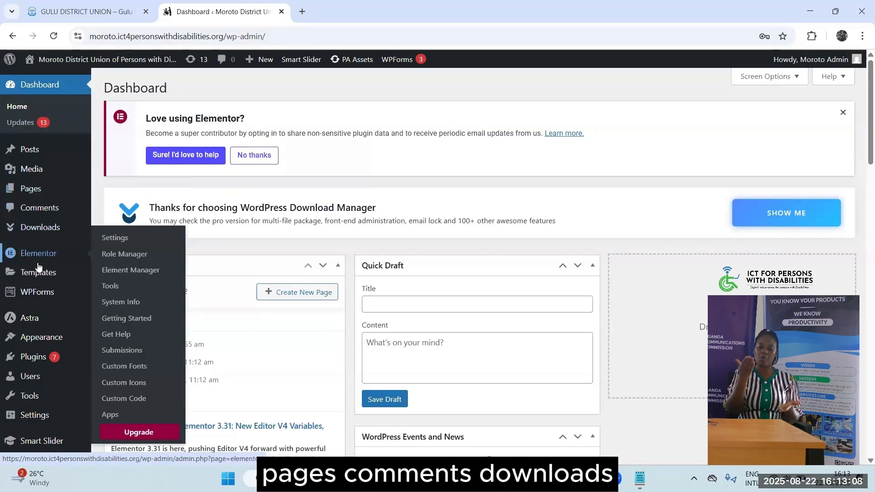
mouse_move(36, 272)
mouse_move(35, 292)
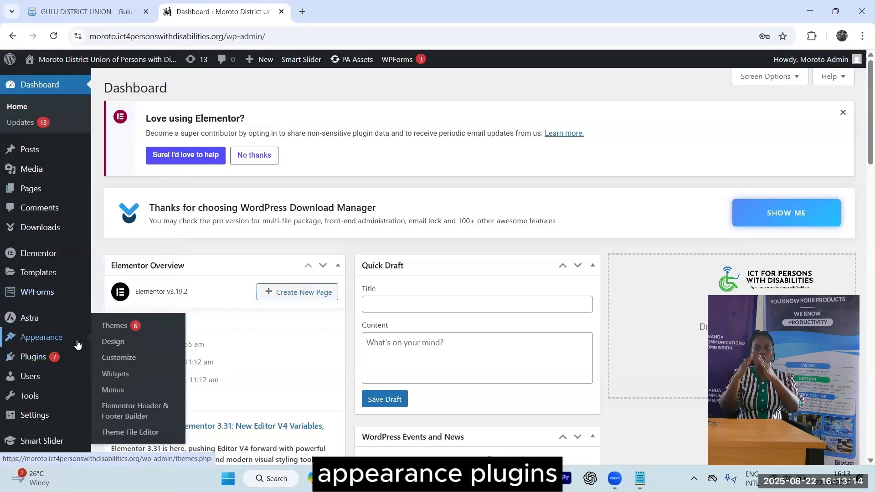
mouse_move(33, 360)
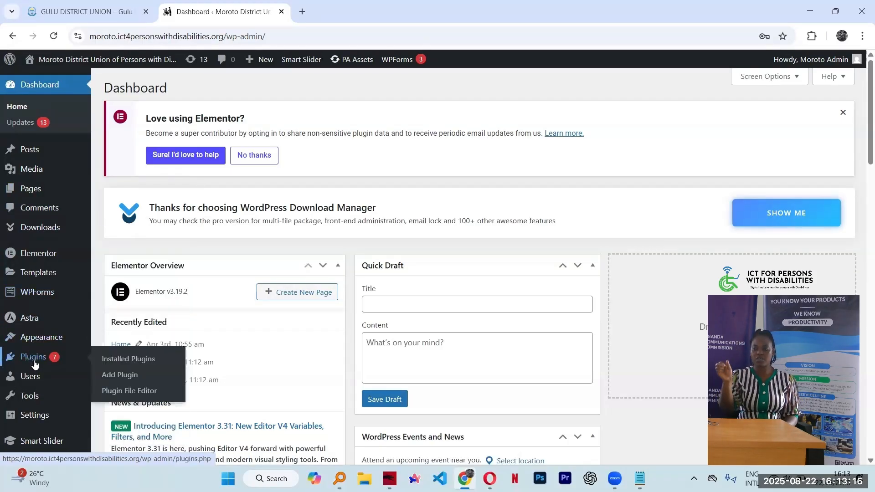
mouse_move(47, 399)
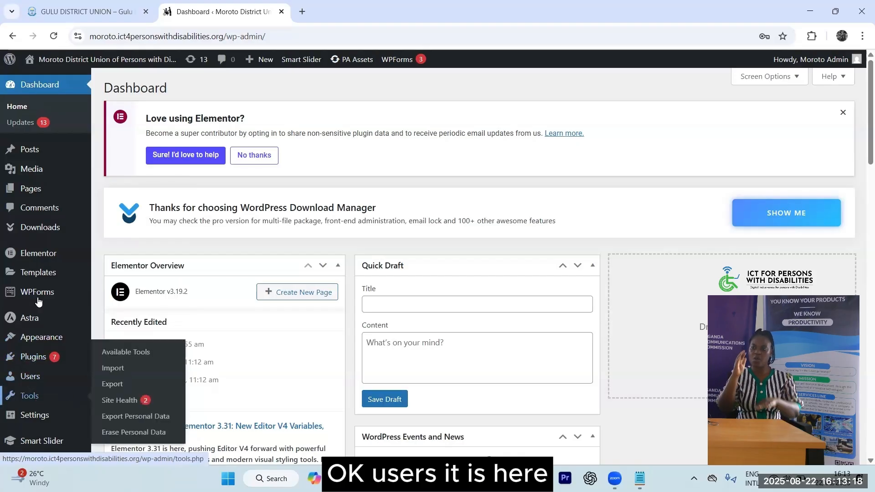
scroll(40, 243, "down", 7)
scroll(39, 243, "up", 7)
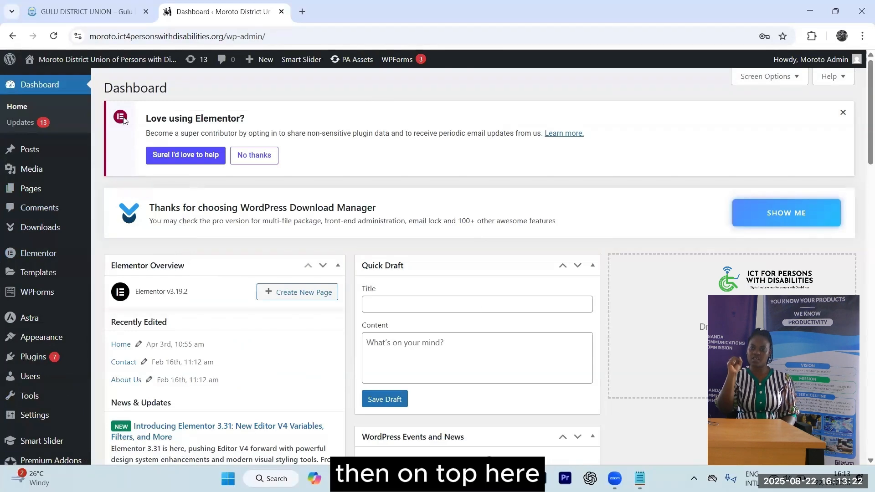
mouse_move(63, 60)
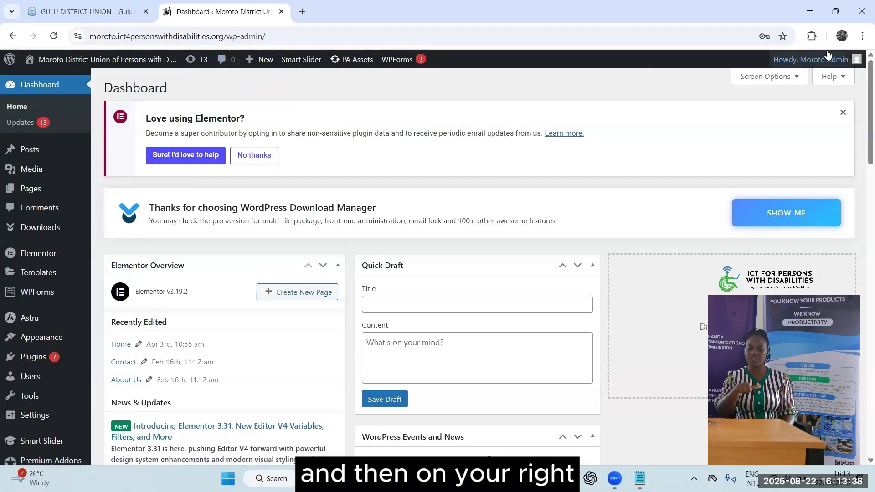
mouse_move(839, 61)
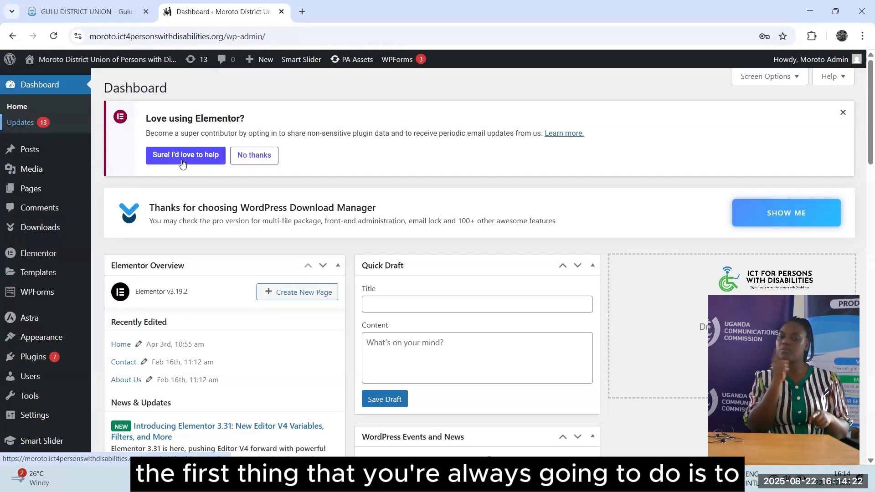
Open Dashboard > Updates and scroll through the 7 plugin and 6 theme updates
left_click(14, 127)
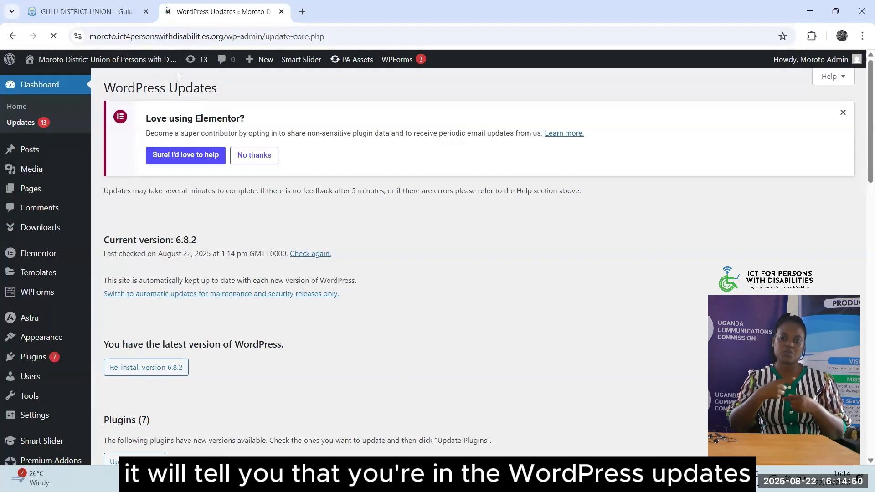
left_click_drag(180, 78, 217, 83)
left_click(218, 83)
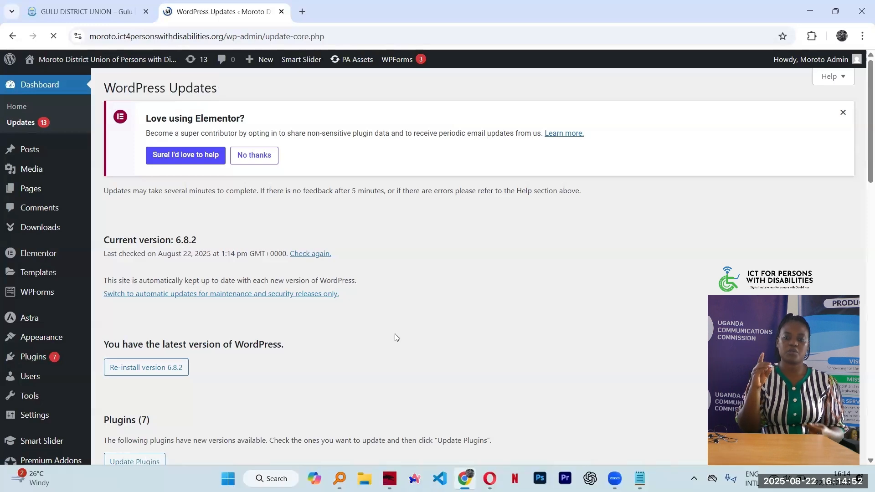
scroll(404, 308, "down", 3)
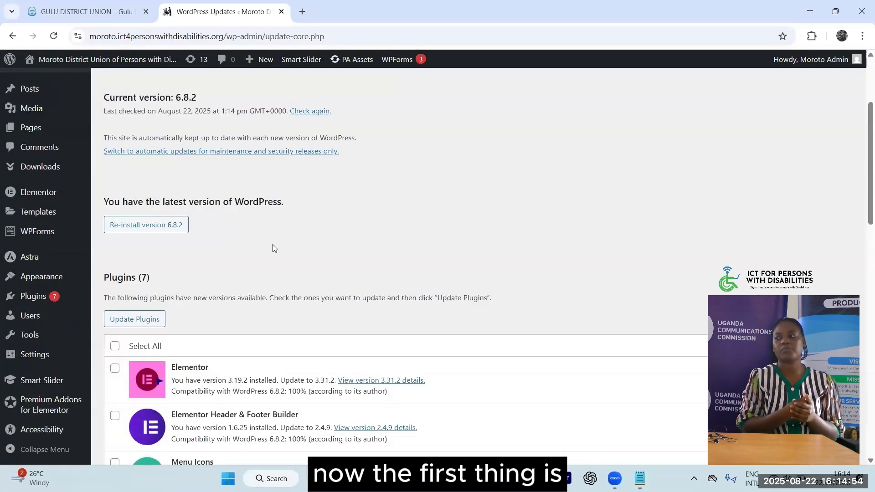
scroll(273, 248, "down", 5)
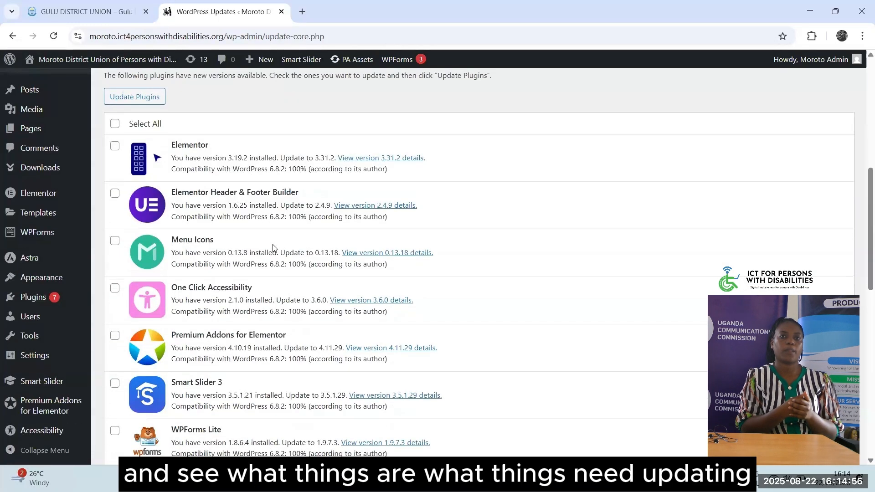
scroll(274, 249, "down", 12)
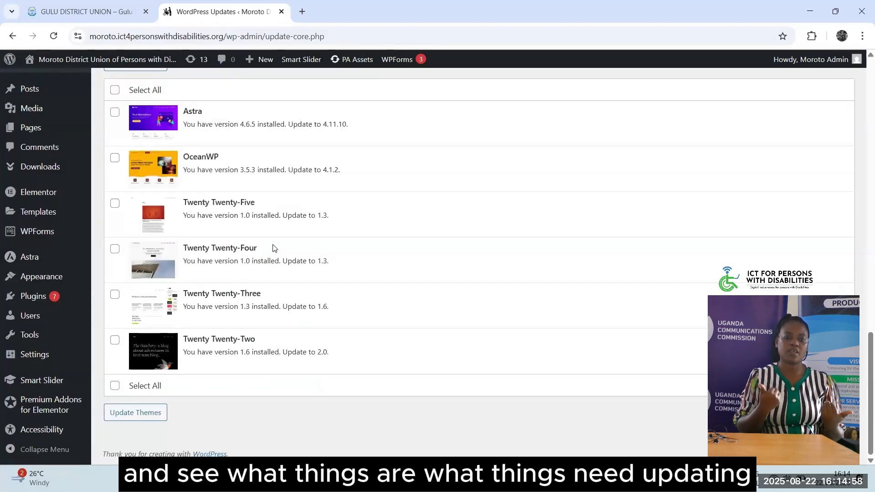
scroll(274, 248, "up", 15)
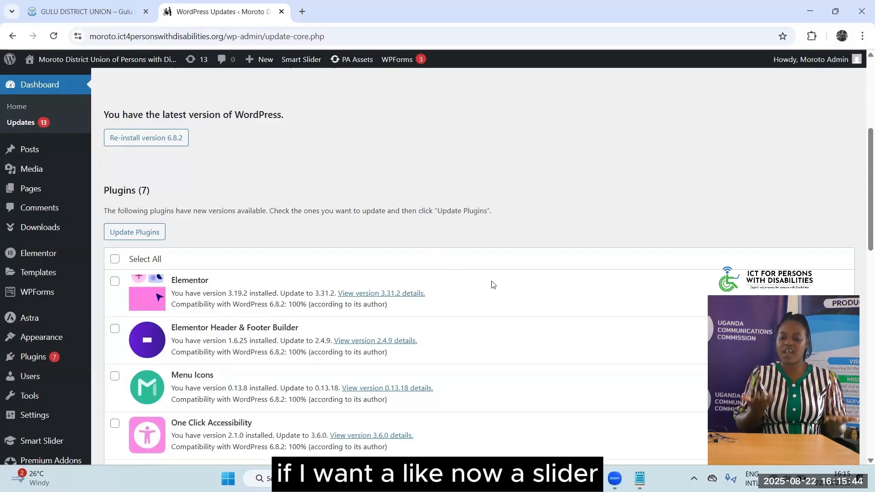
Scroll the Updates page to the Plugins (7) list, e.g. Elementor 3.19.2 to 3.31.2
scroll(492, 284, "down", 3)
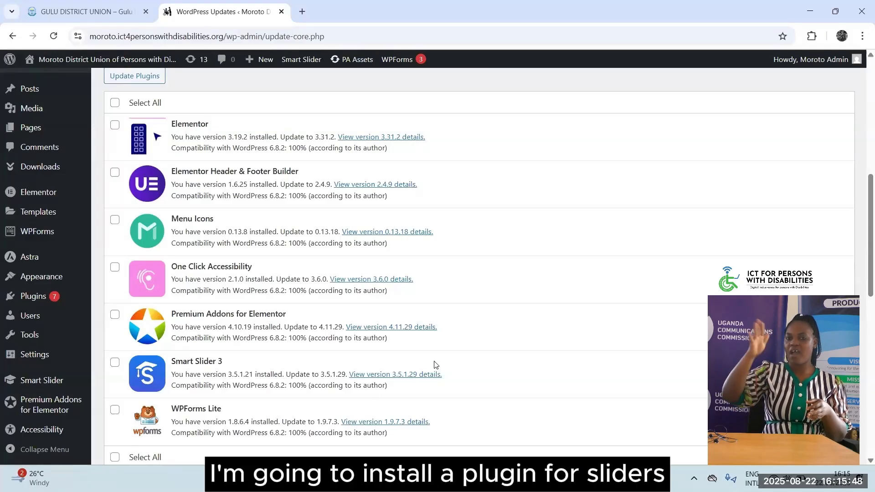
scroll(494, 346, "down", 1)
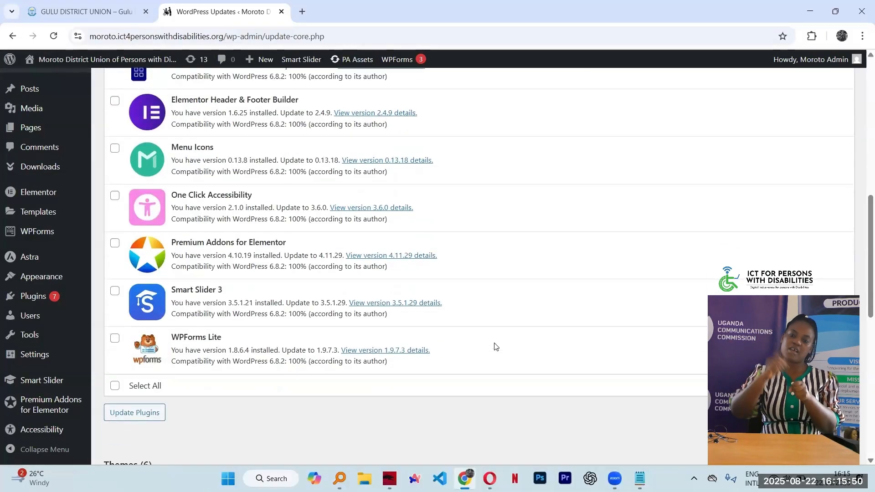
scroll(494, 346, "up", 3)
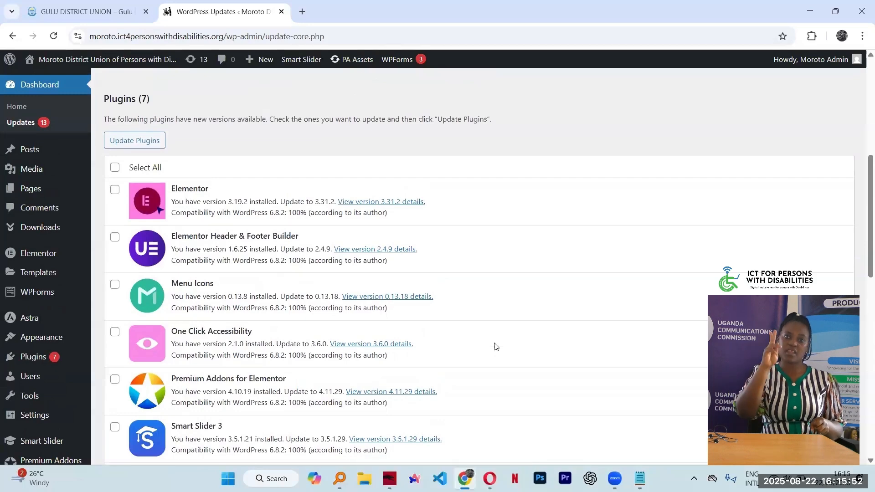
scroll(494, 346, "up", 3)
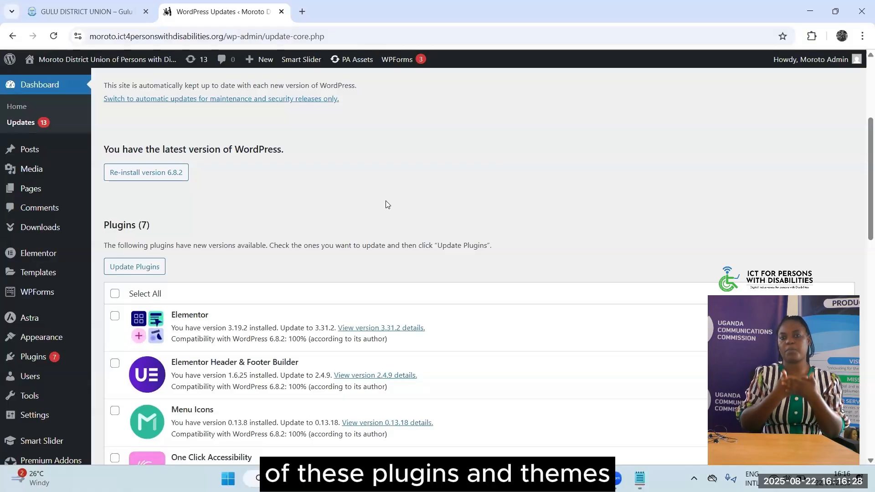
scroll(307, 144, "down", 2)
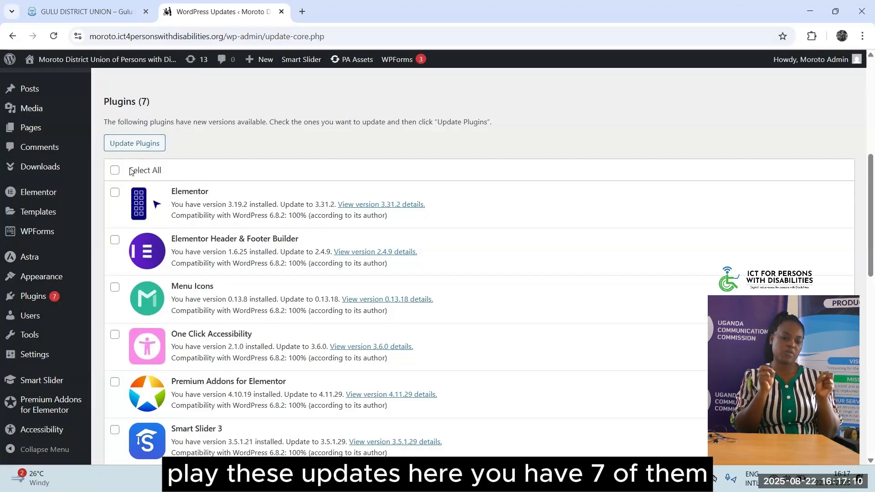
Tick Elementor, Header & Footer Builder, Menu Icons, One Click Accessibility and Premium Addons individually
left_click(113, 194)
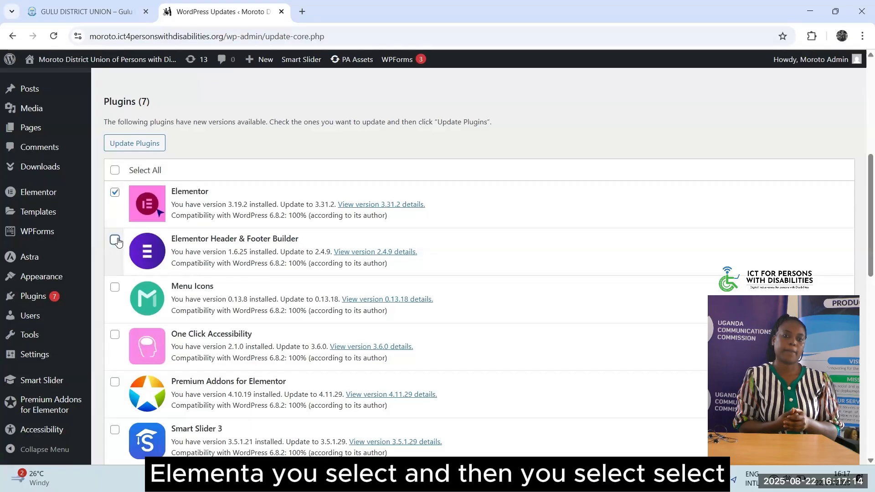
left_click(116, 240)
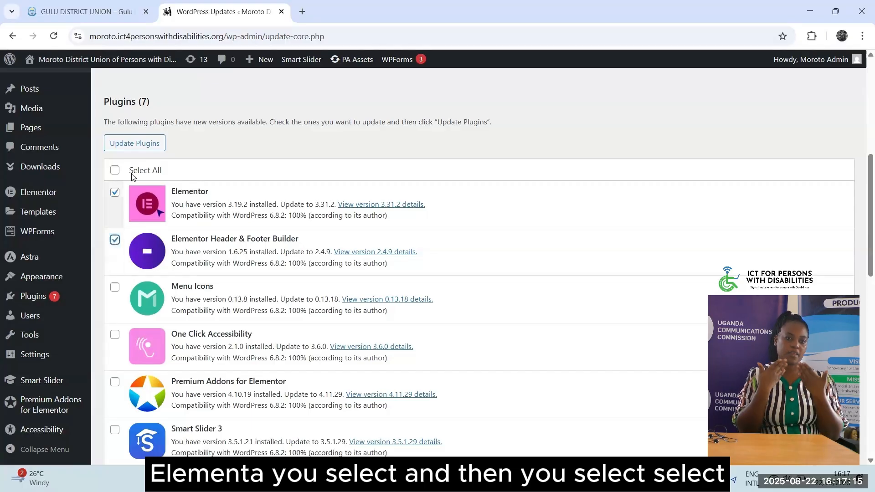
left_click(115, 288)
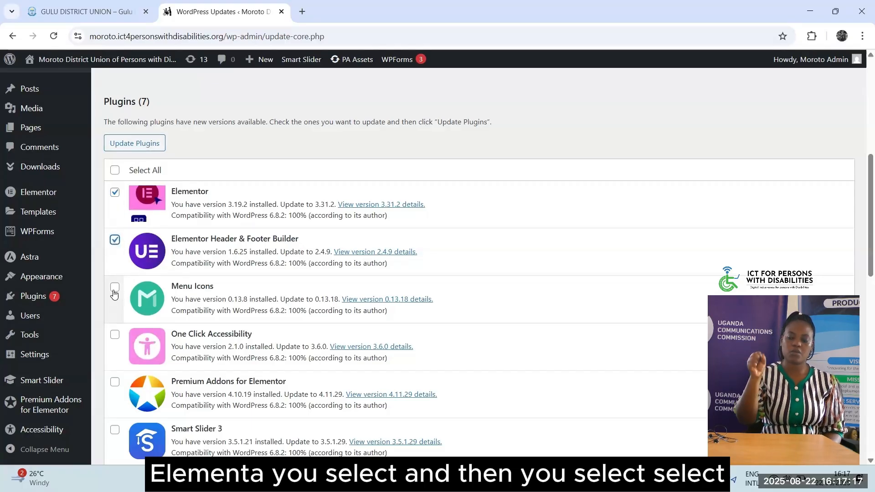
left_click(115, 335)
left_click(115, 382)
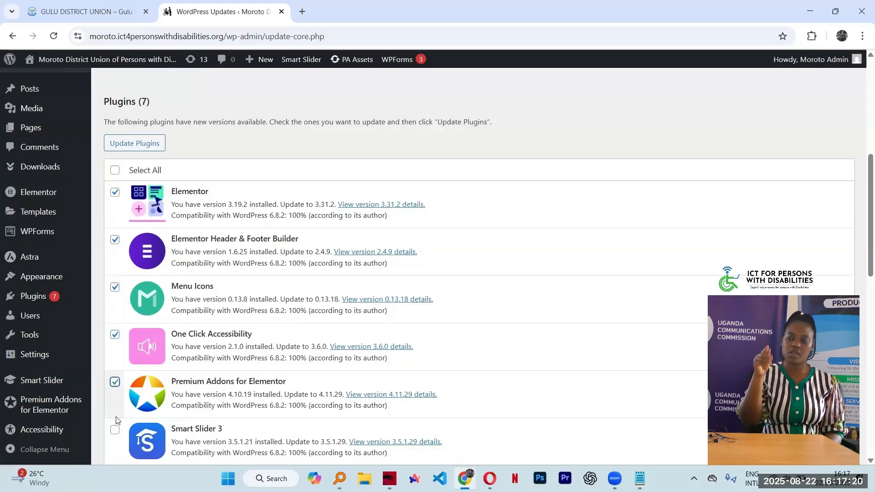
Toggle Select All off and on to mark all seven plugins, then run Update Plugins
left_click(115, 170)
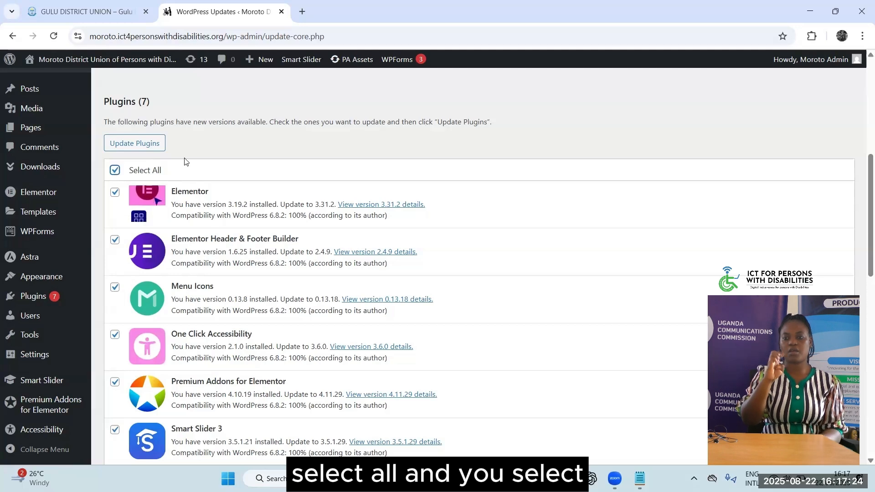
scroll(255, 228, "down", 2)
scroll(255, 229, "down", 2)
scroll(137, 218, "up", 4)
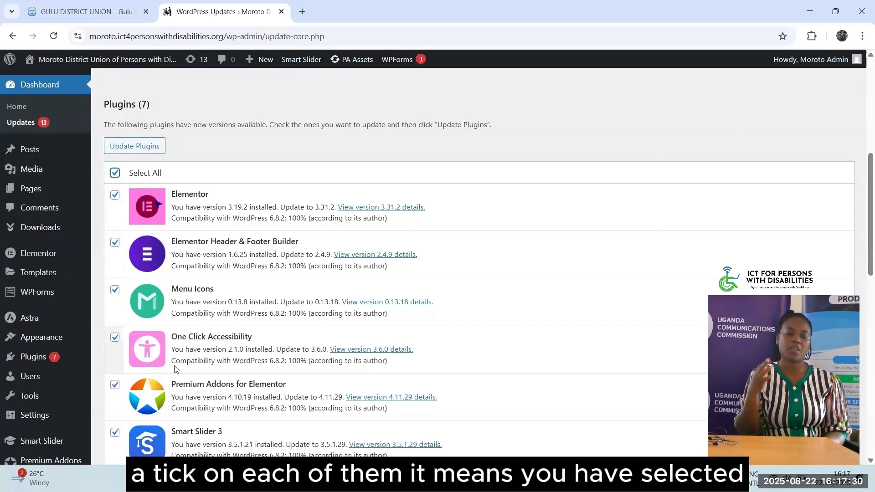
left_click(115, 172)
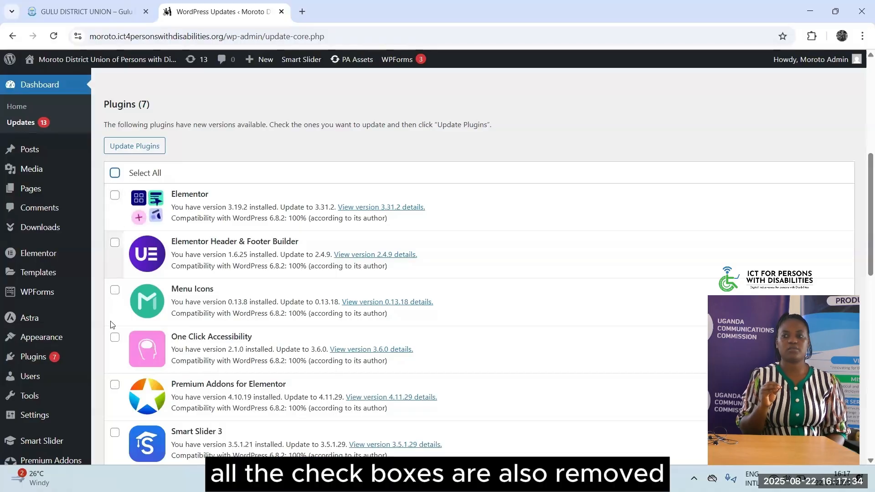
scroll(121, 366, "down", 4)
scroll(119, 365, "up", 4)
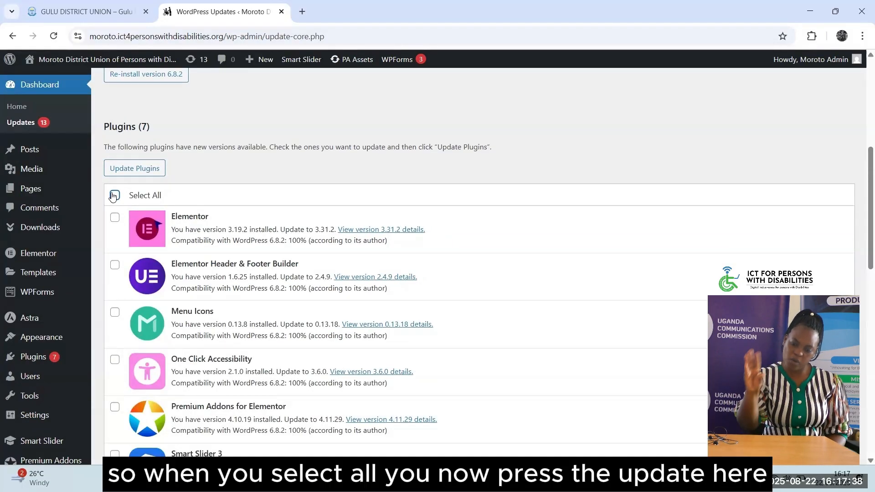
left_click(114, 195)
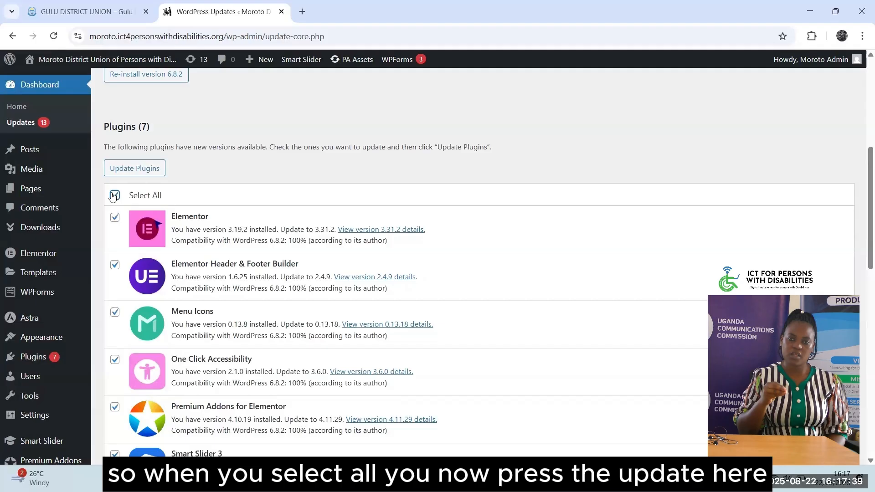
left_click(135, 168)
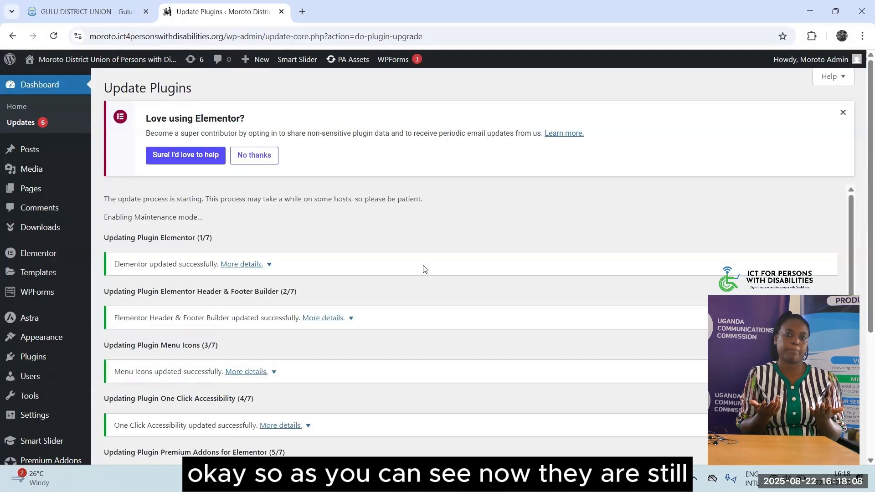
Scroll through the update log confirming all seven plugins updated successfully
double_click(116, 264)
scroll(175, 264, "down", 1)
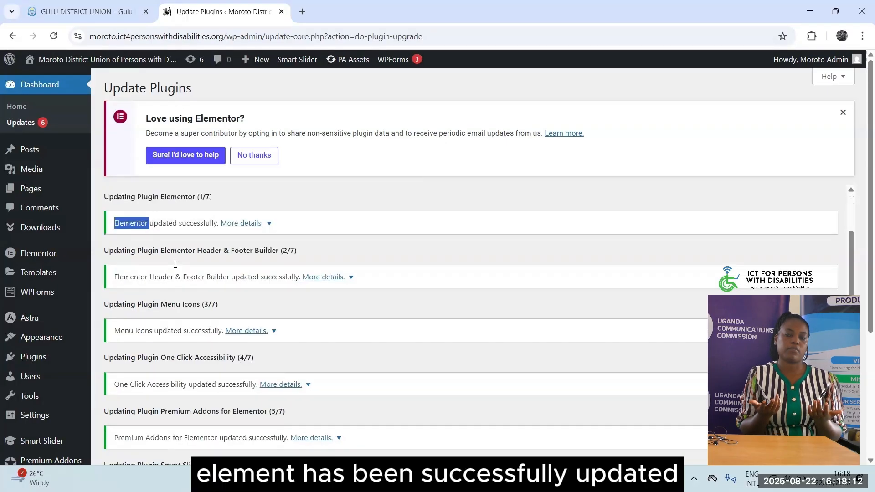
scroll(174, 267, "down", 5)
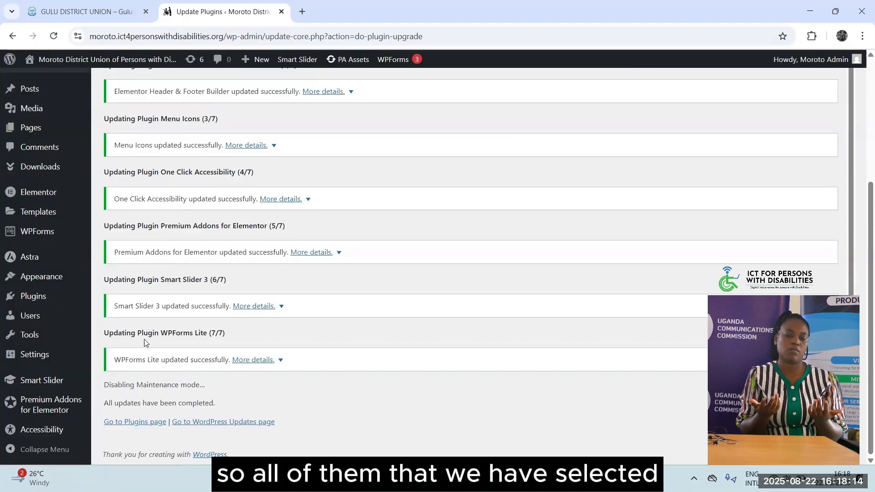
scroll(215, 246, "up", 1)
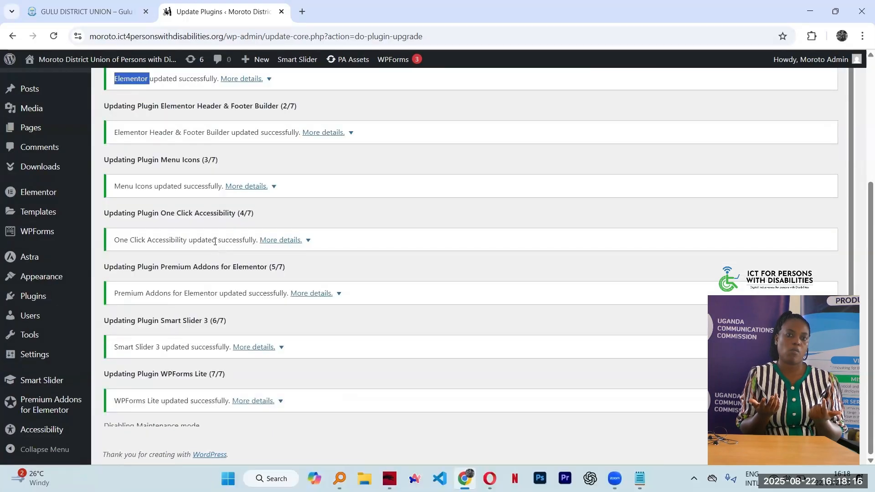
scroll(215, 242, "up", 3)
scroll(214, 242, "down", 3)
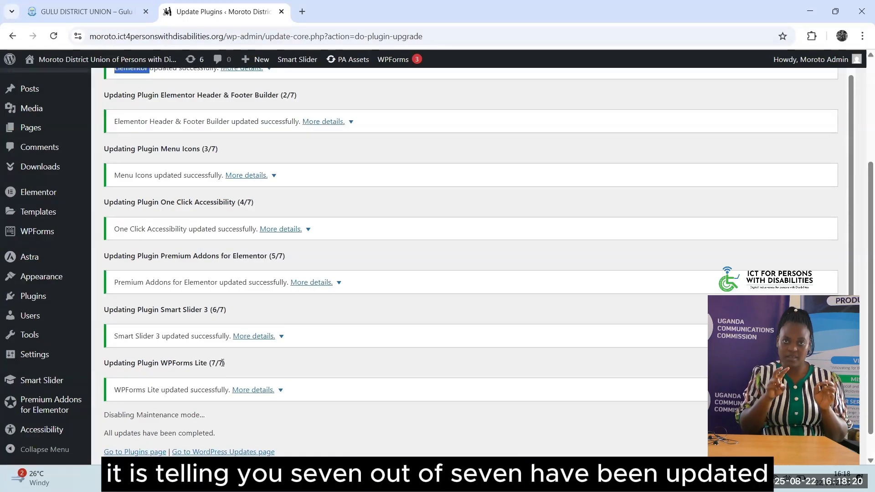
scroll(210, 331, "up", 5)
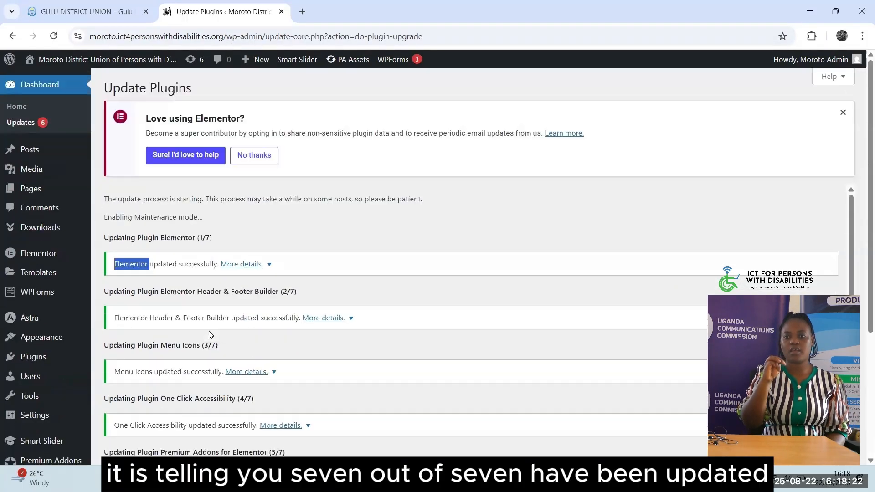
Open the installed Plugins list and scroll through the new plugin versions
mouse_move(34, 359)
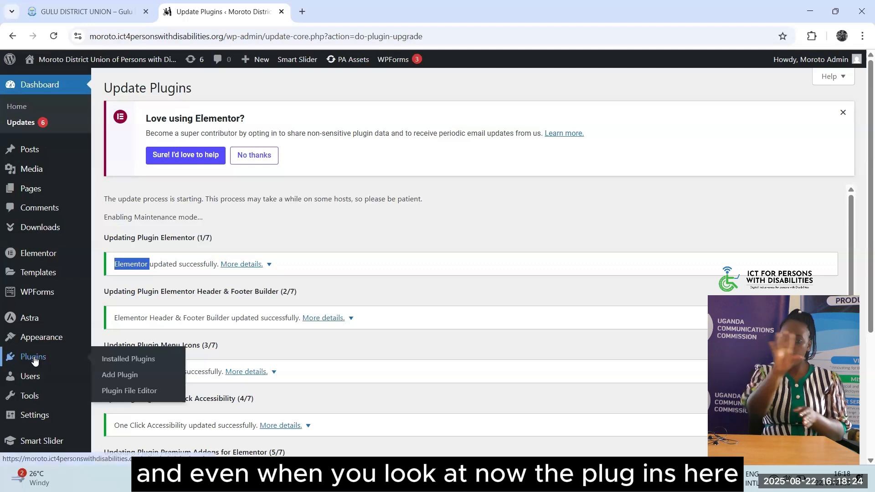
left_click(34, 359)
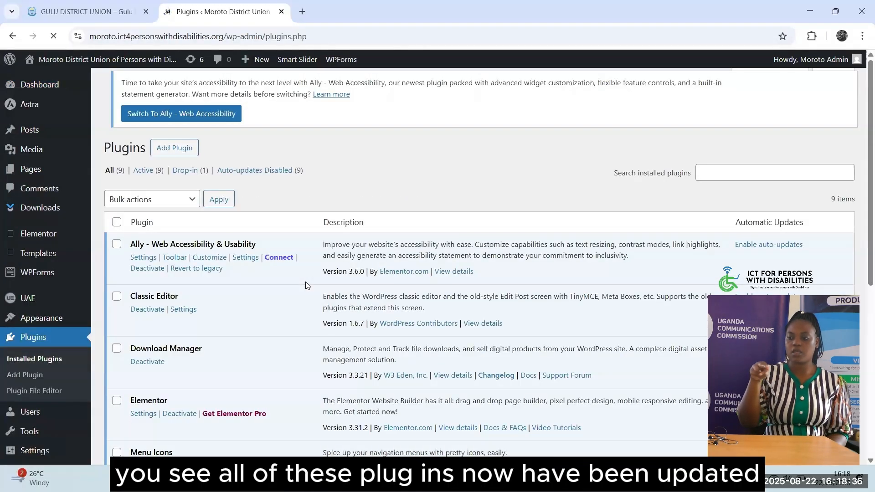
scroll(308, 285, "down", 1)
scroll(306, 286, "down", 5)
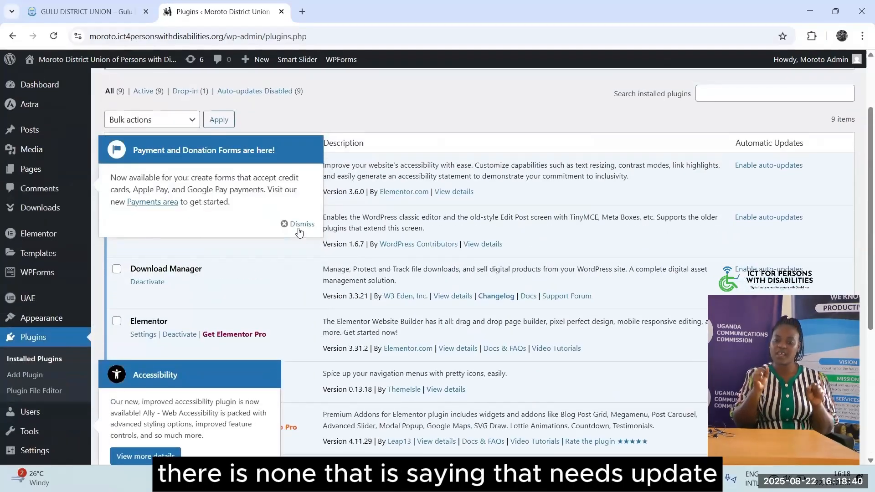
Dismiss the payment-forms and accessibility notices on the Plugins page
left_click(295, 225)
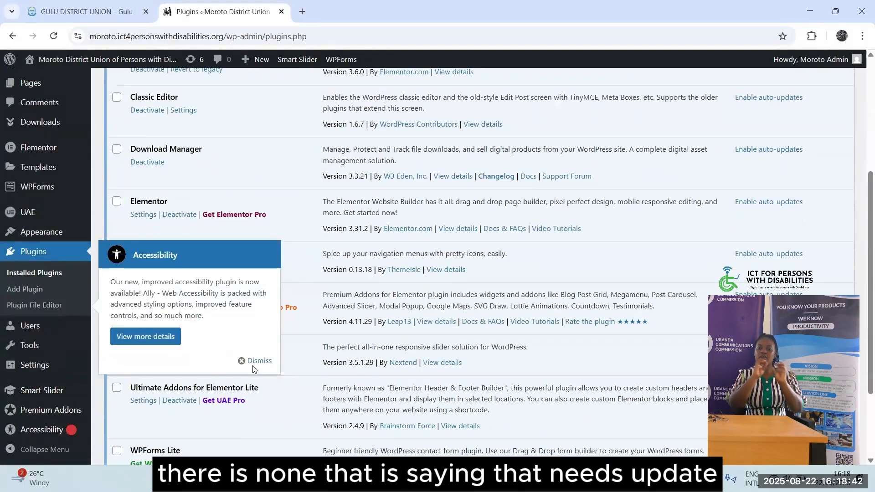
left_click(253, 360)
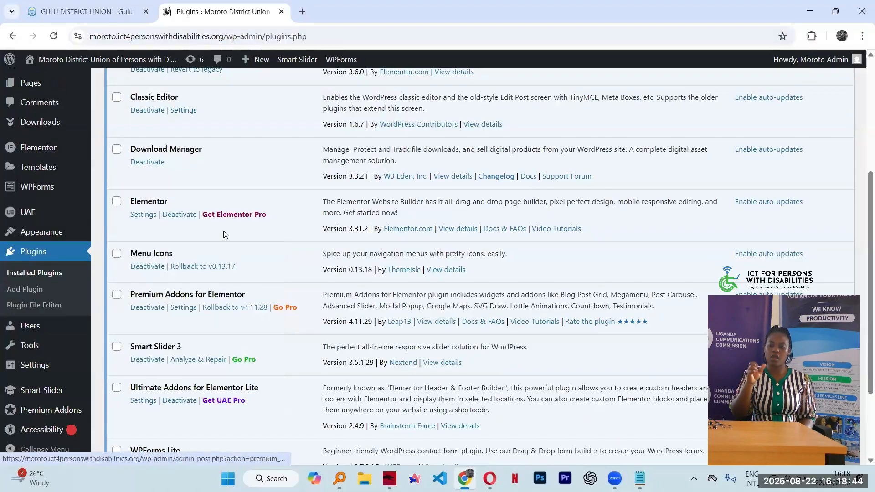
scroll(224, 231, "up", 5)
scroll(224, 231, "down", 7)
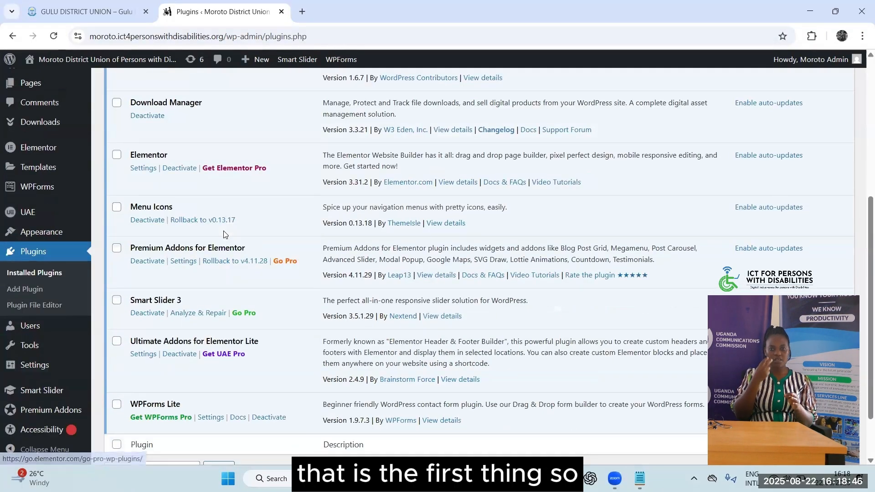
scroll(224, 235, "up", 7)
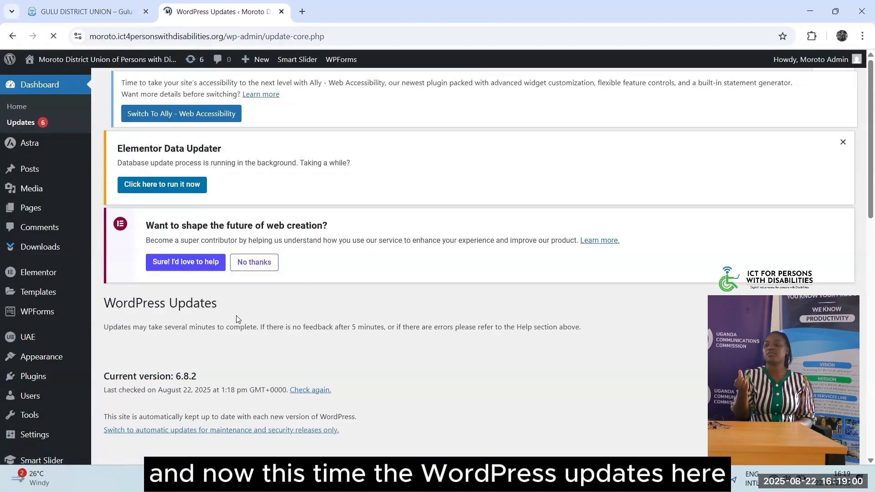
Scroll the Updates page past the 'all up to date' Plugins notice to the Themes (6) list
scroll(236, 316, "down", 9)
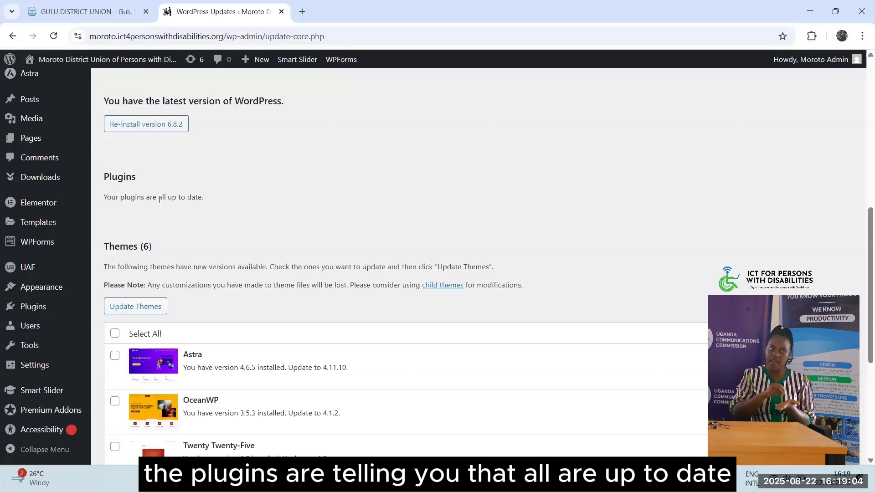
left_click_drag(159, 199, 206, 200)
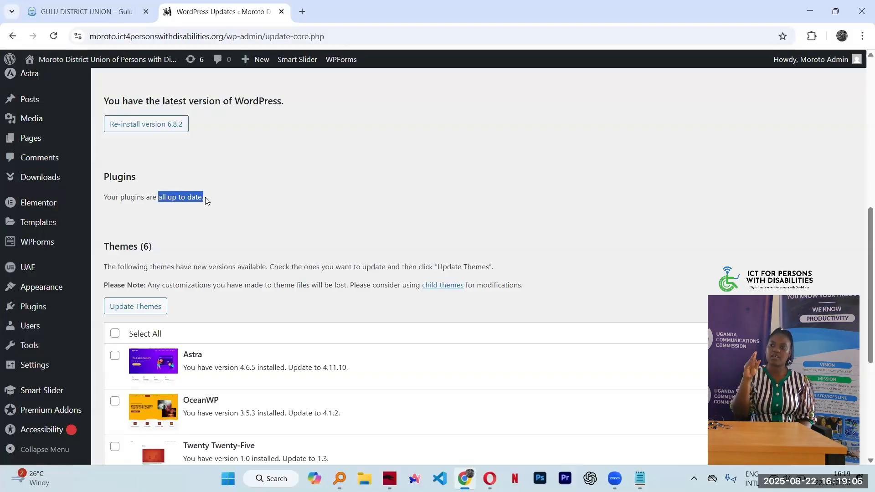
left_click(161, 198)
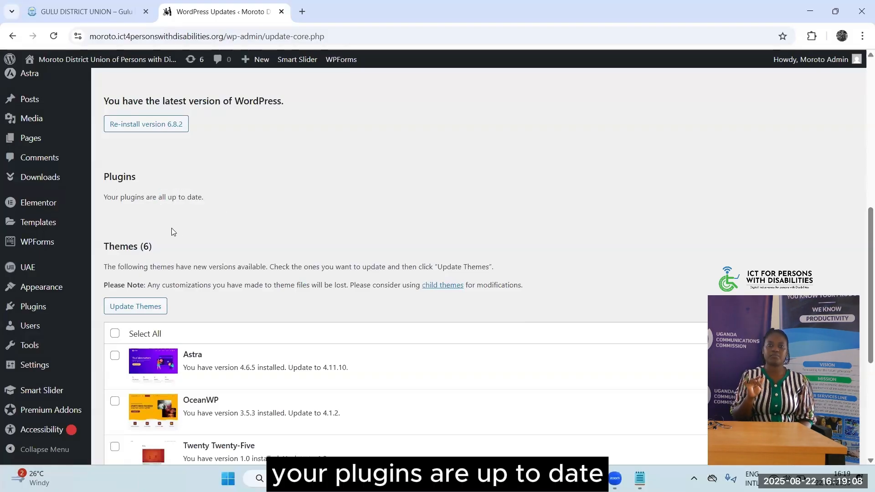
scroll(173, 231, "down", 1)
scroll(173, 232, "down", 1)
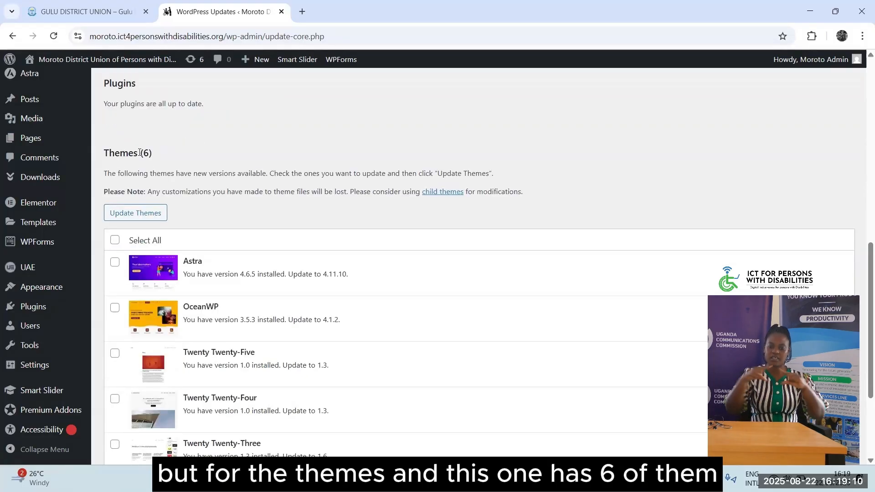
left_click(173, 155)
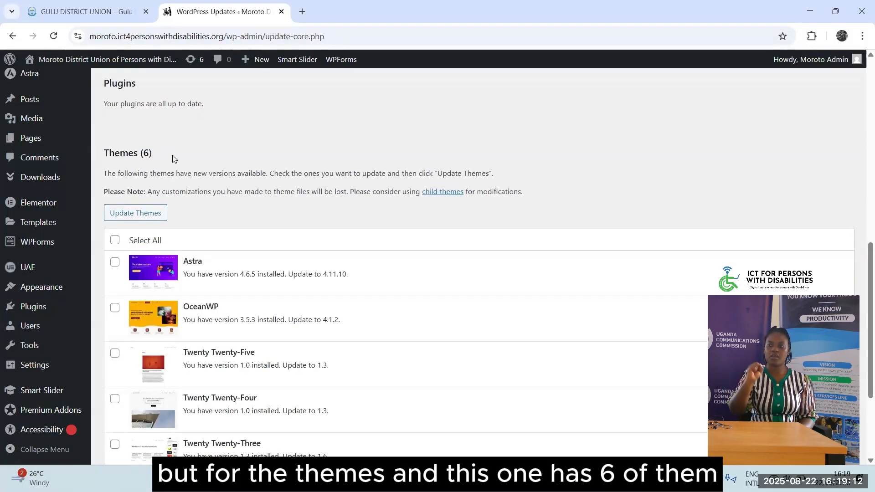
scroll(120, 135, "down", 2)
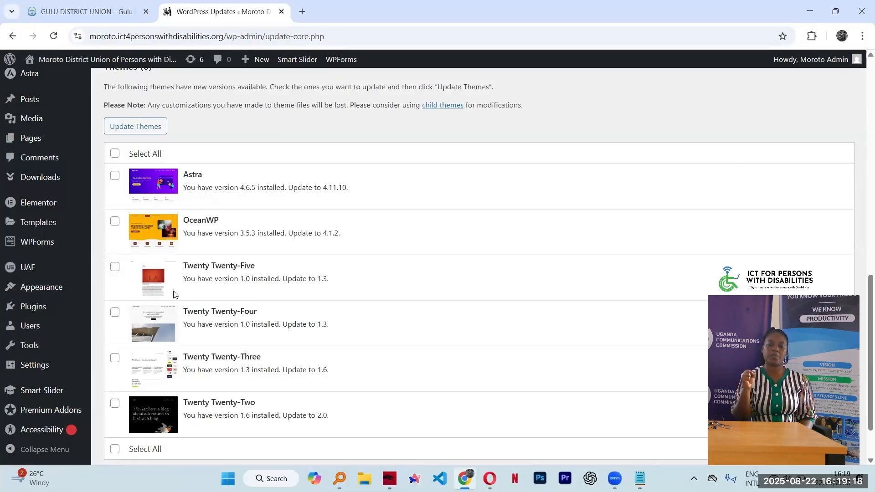
Select all six outdated themes, including Astra, and start Update Themes
left_click(115, 153)
left_click(132, 127)
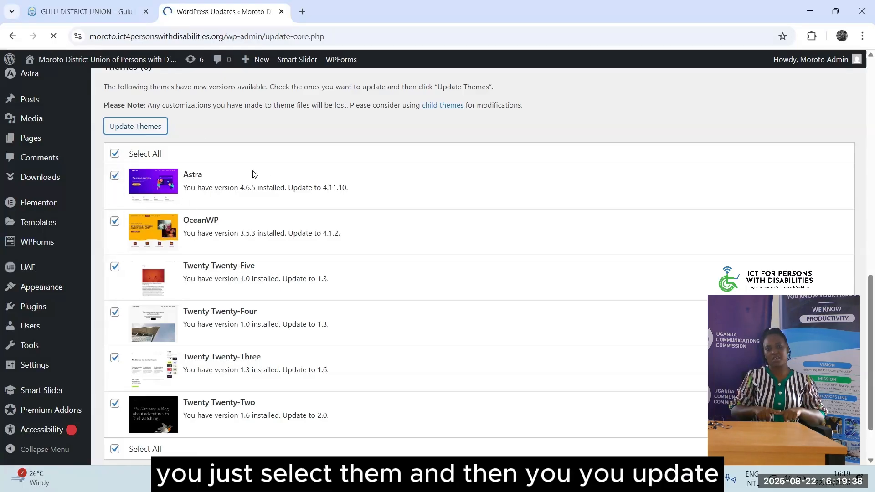
scroll(253, 174, "down", 10)
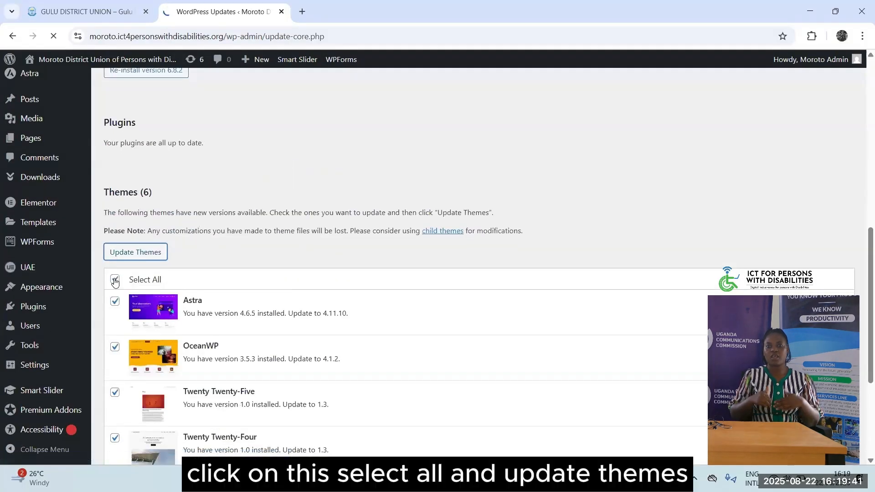
left_click(137, 252)
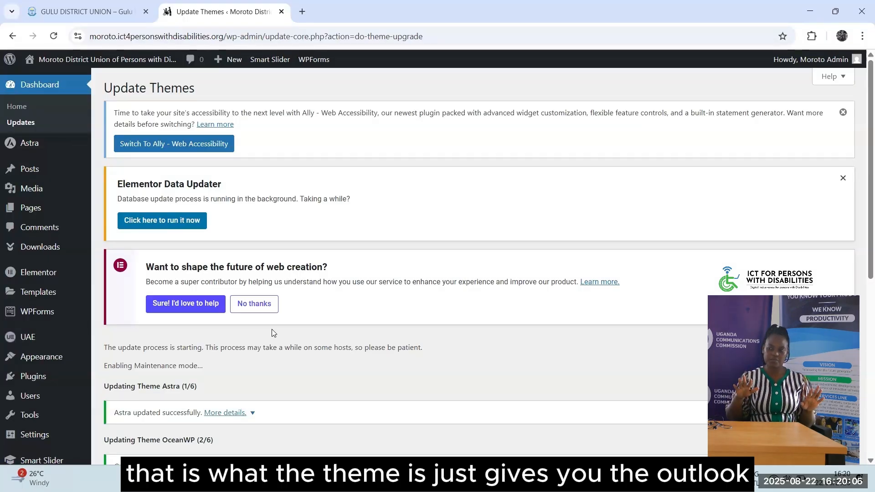
Scroll the theme update log to confirm Astra through Twenty Twenty-Two updated and all updates completed
scroll(389, 349, "down", 5)
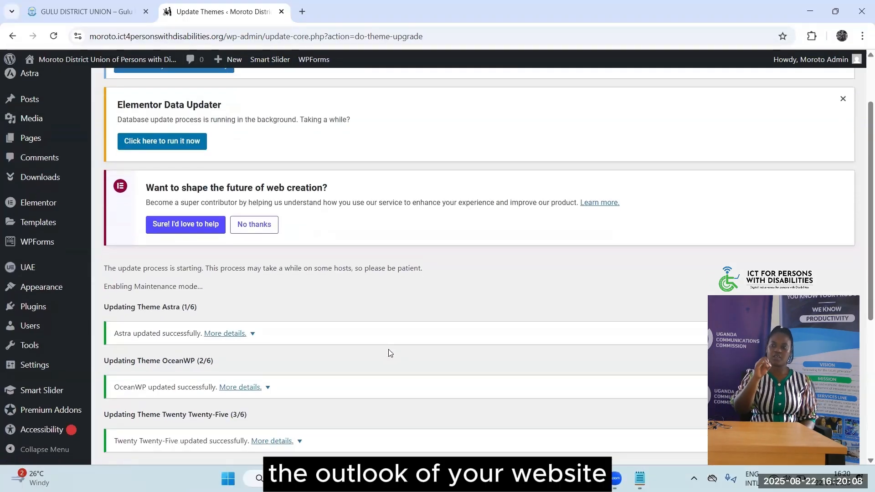
scroll(389, 353, "down", 2)
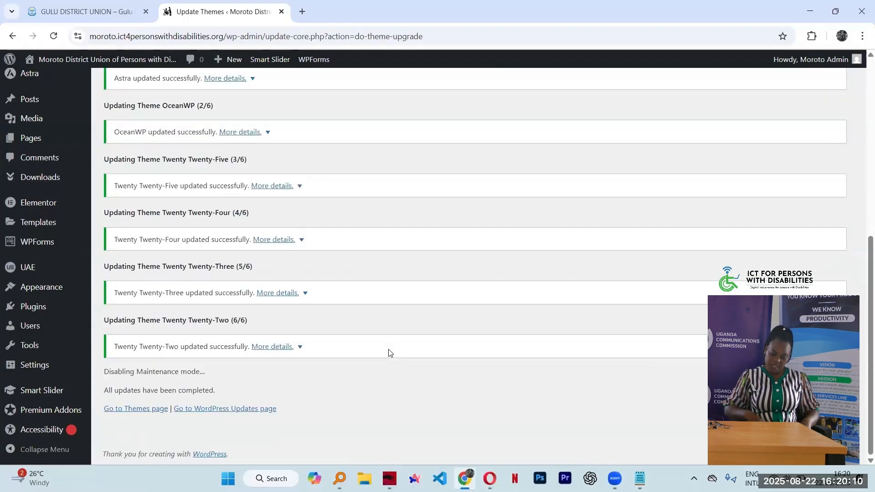
scroll(221, 354, "up", 5)
scroll(272, 272, "down", 6)
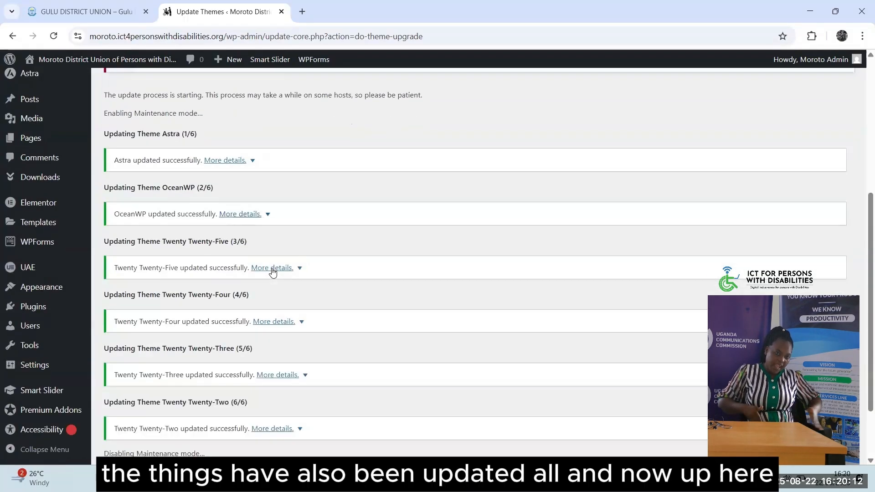
scroll(273, 272, "up", 8)
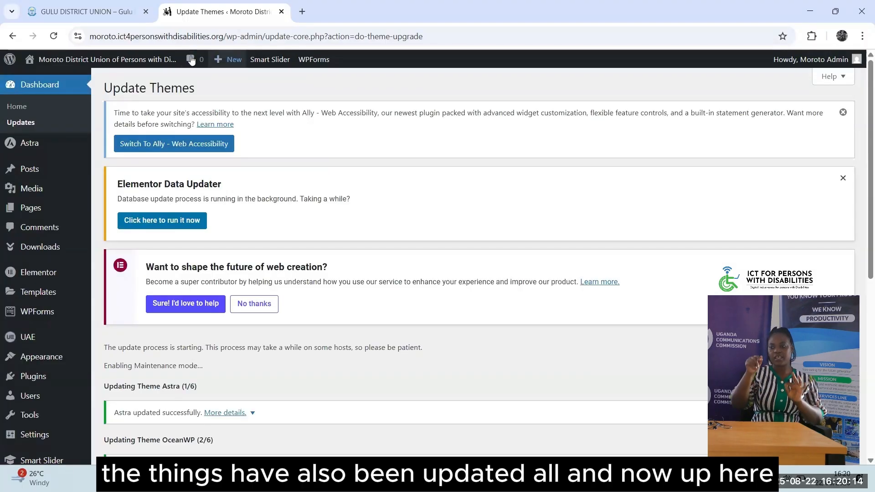
Reopen Dashboard > Updates and check WordPress 6.8.2, plugins and themes are all current
left_click(19, 122)
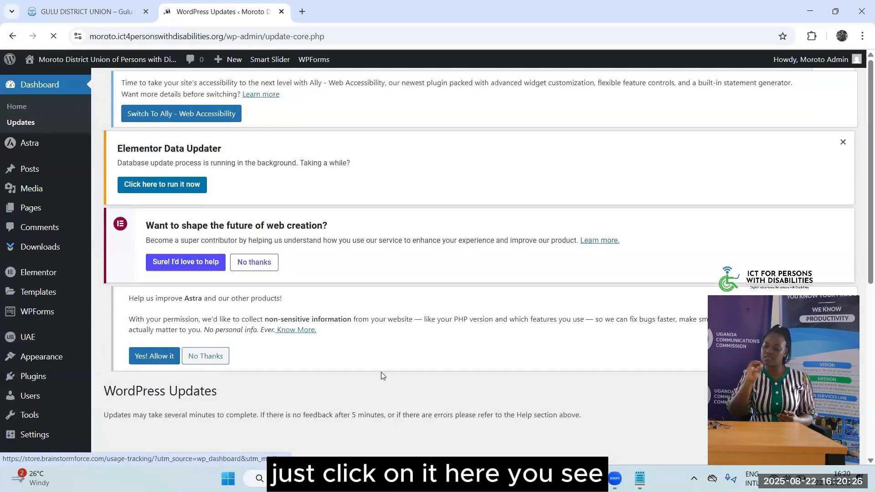
scroll(380, 371, "down", 5)
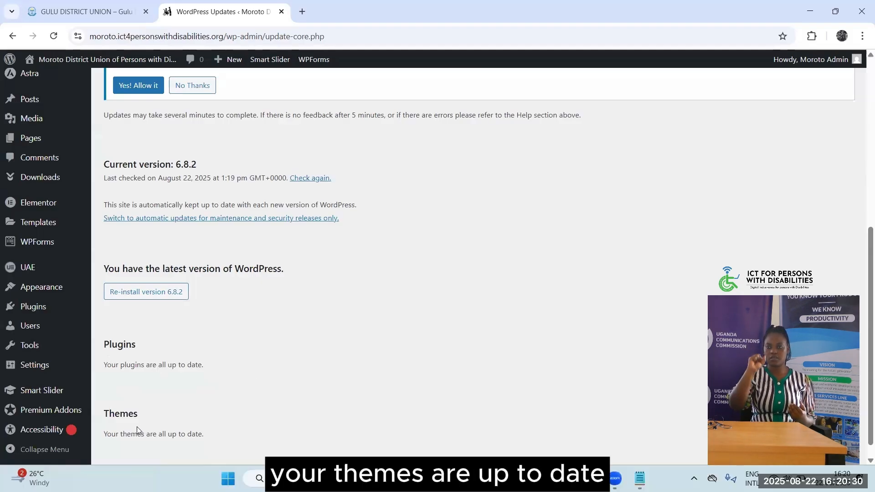
scroll(339, 339, "up", 2)
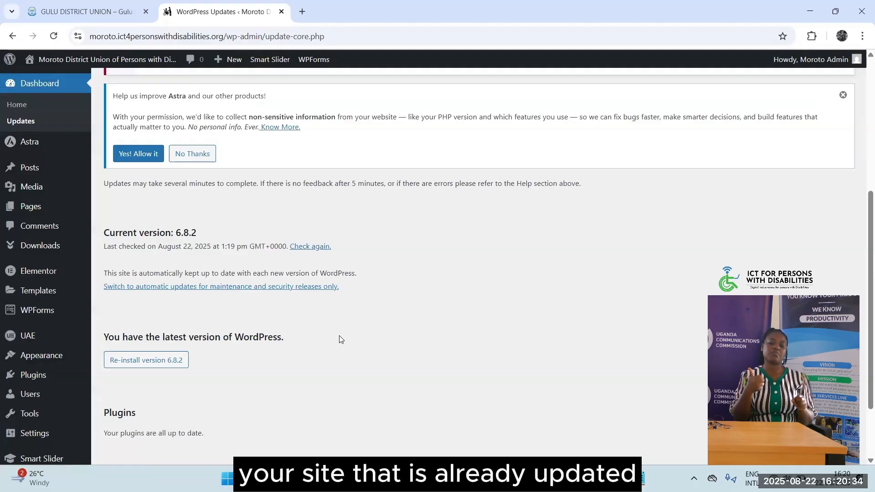
scroll(339, 339, "up", 5)
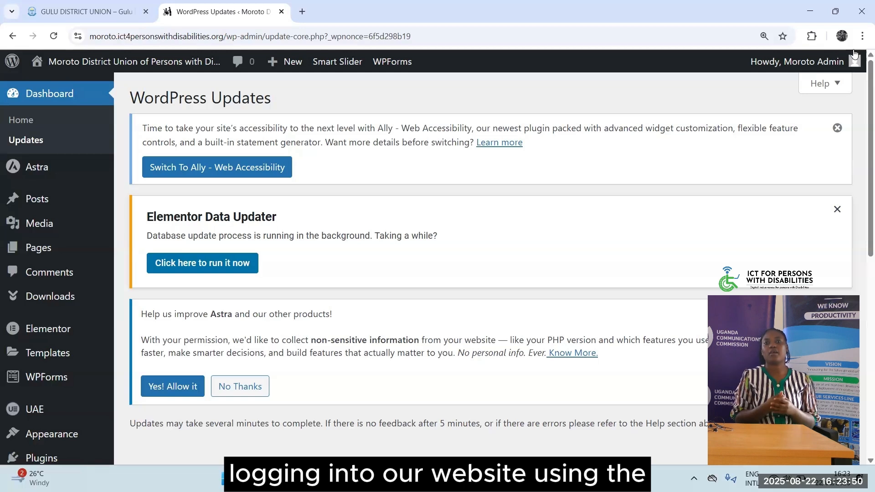
Log out from the Howdy, Moroto Admin menu and load the site's home address
mouse_move(847, 57)
left_click(759, 141)
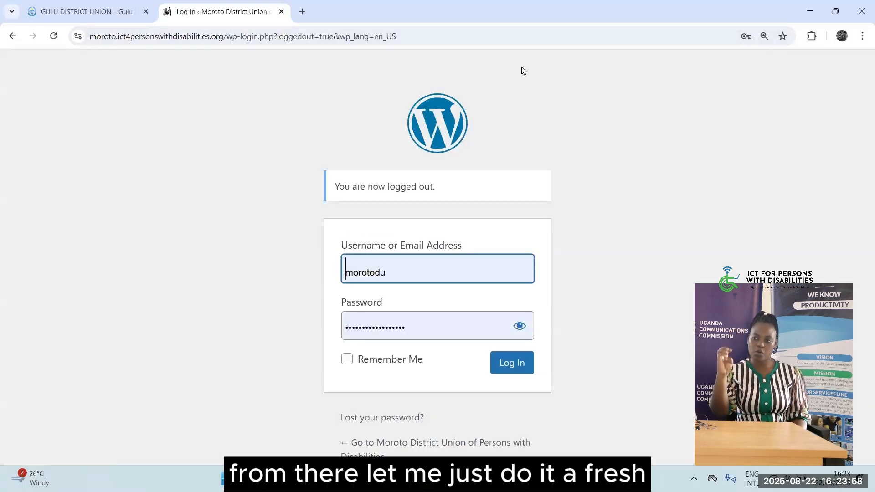
key("ctrl+l")
type("https://moroto.ict4personswithdisabilities.org/")
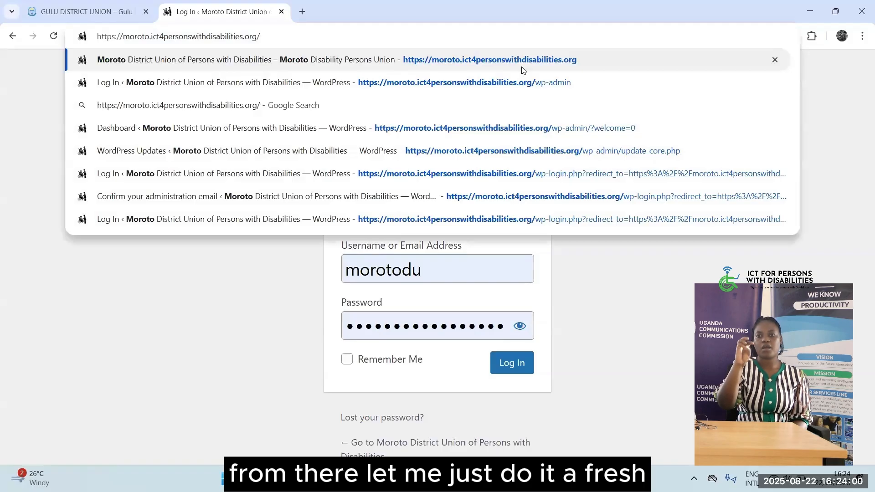
key("Return")
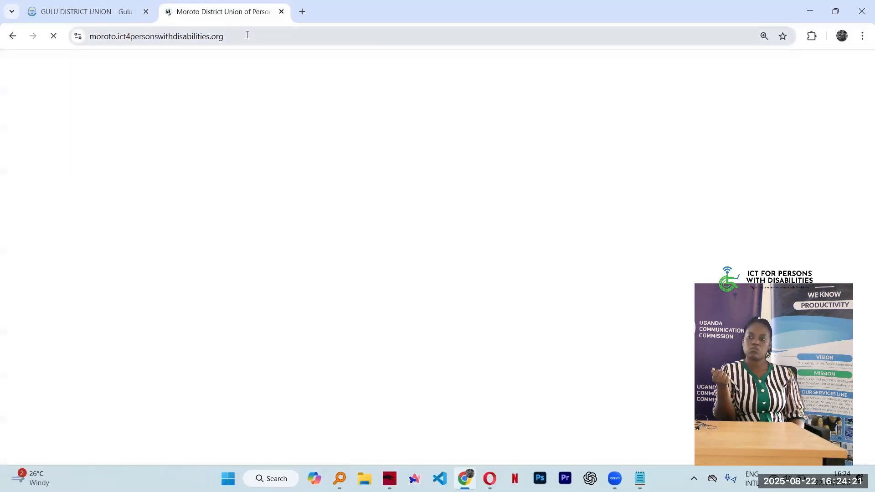
Browse the homepage's Digital skills workshops slider, Our Objectives and Observatory Services sections
left_click(265, 37)
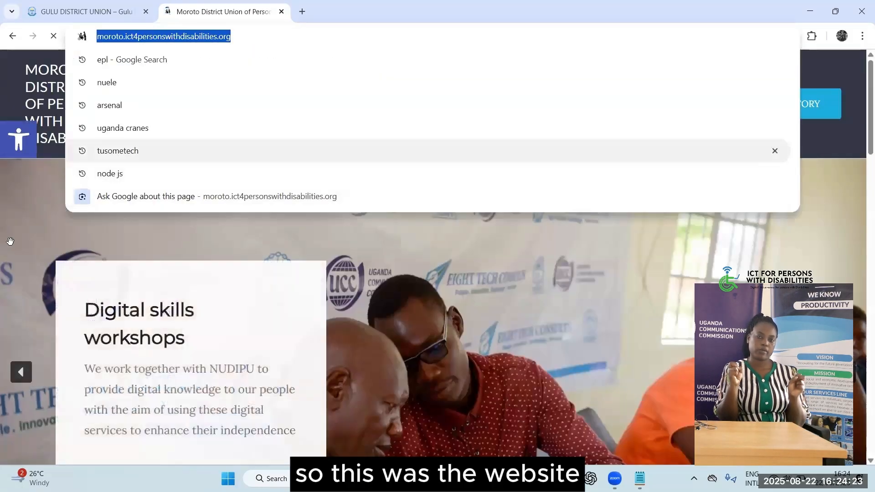
left_click(39, 196)
scroll(299, 218, "down", 20)
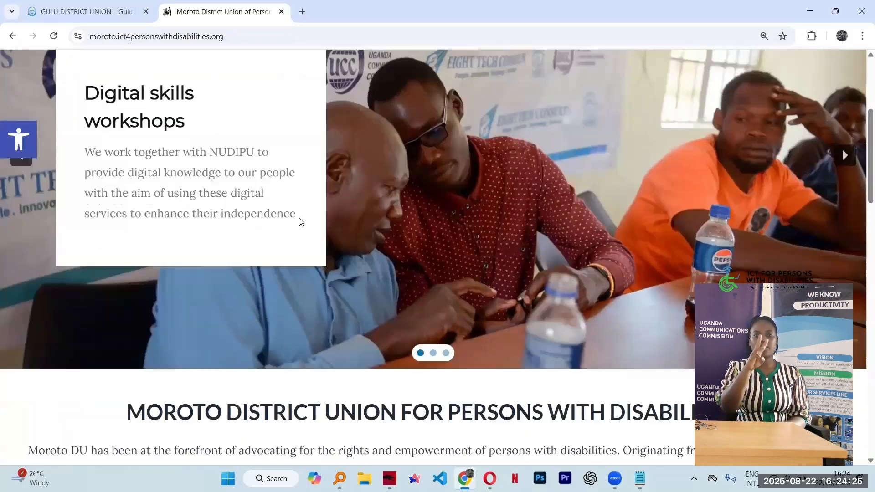
scroll(299, 217, "up", 20)
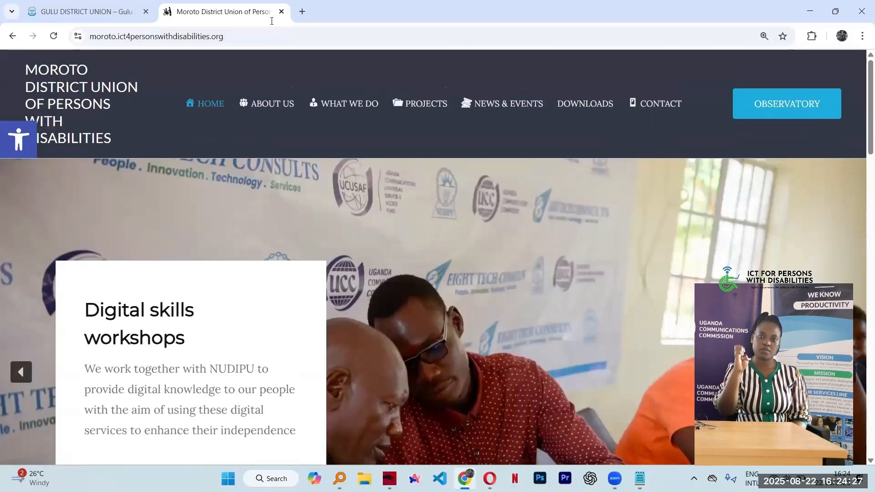
left_click(265, 37)
left_click(265, 39)
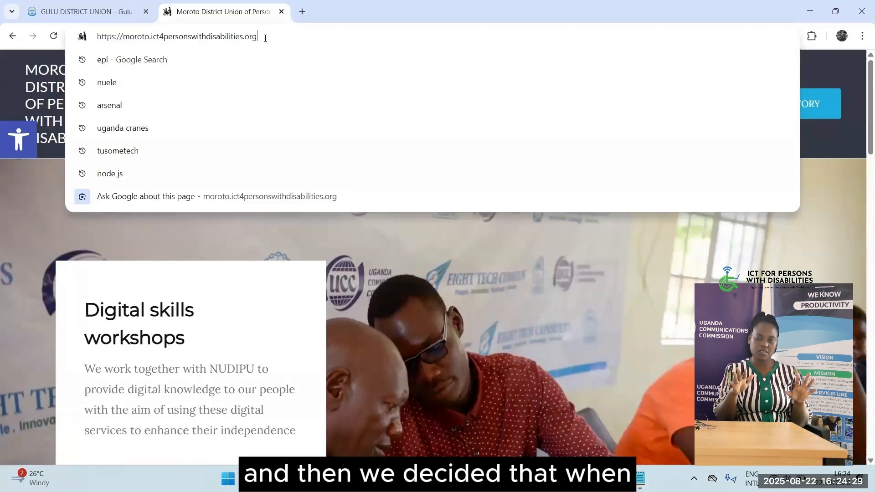
left_click(37, 176)
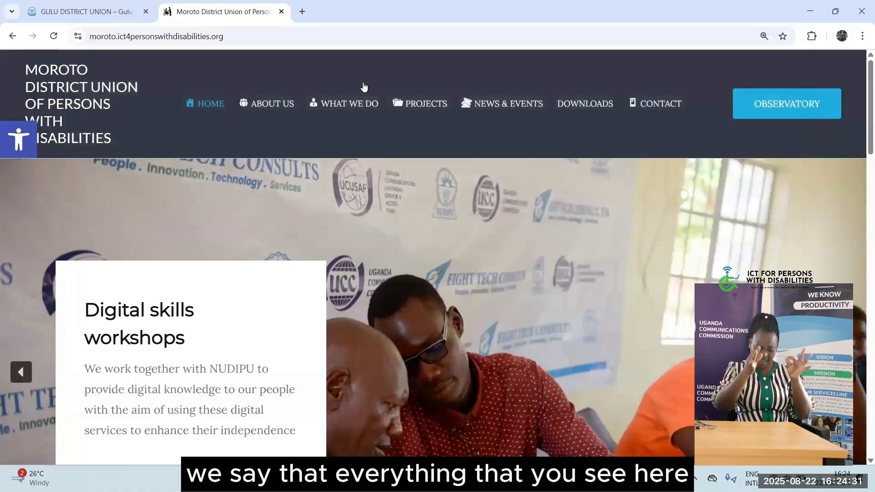
scroll(481, 278, "down", 12)
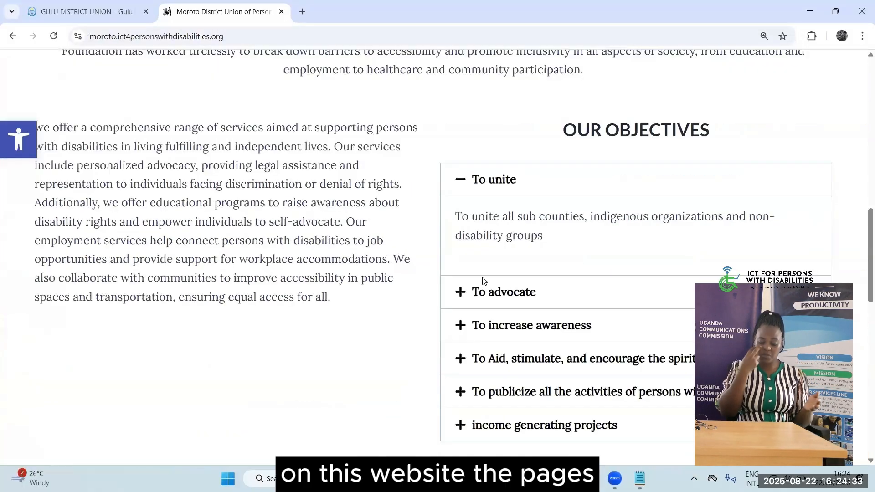
scroll(482, 278, "up", 12)
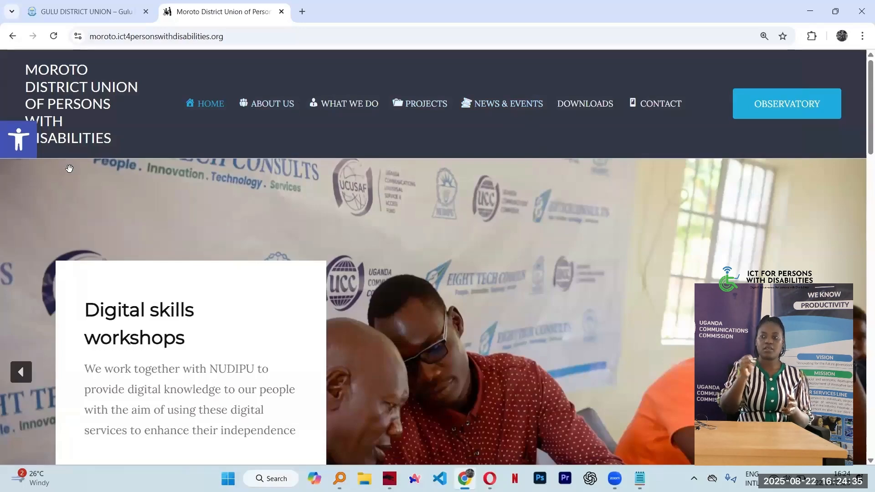
scroll(74, 297, "down", 12)
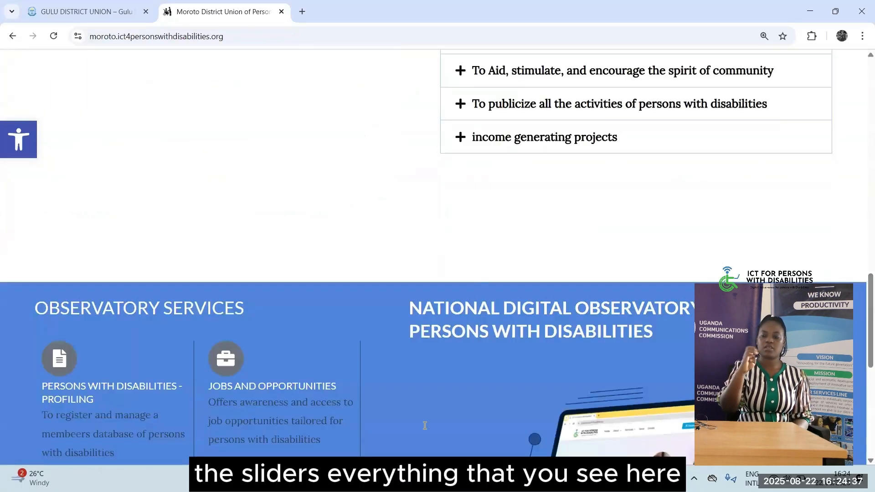
scroll(401, 419, "down", 5)
scroll(401, 419, "up", 20)
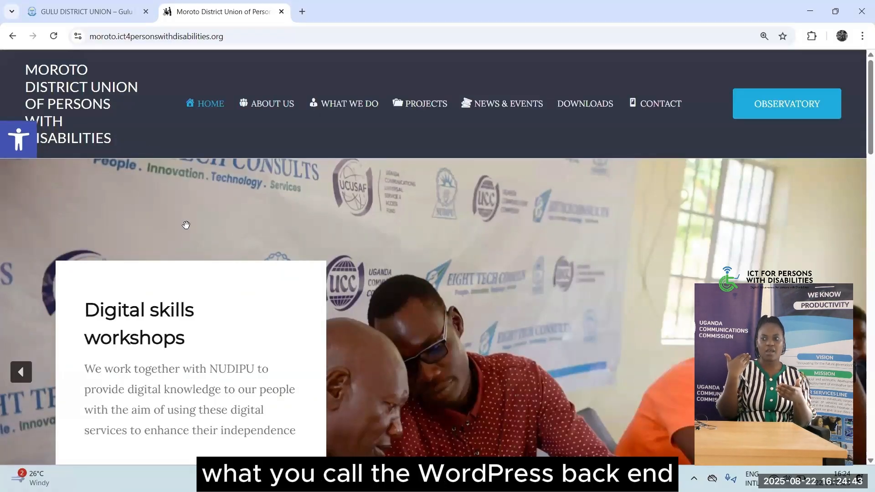
Append /wp-admin to the site URL to reach the login page
left_click(255, 36)
left_click(255, 33)
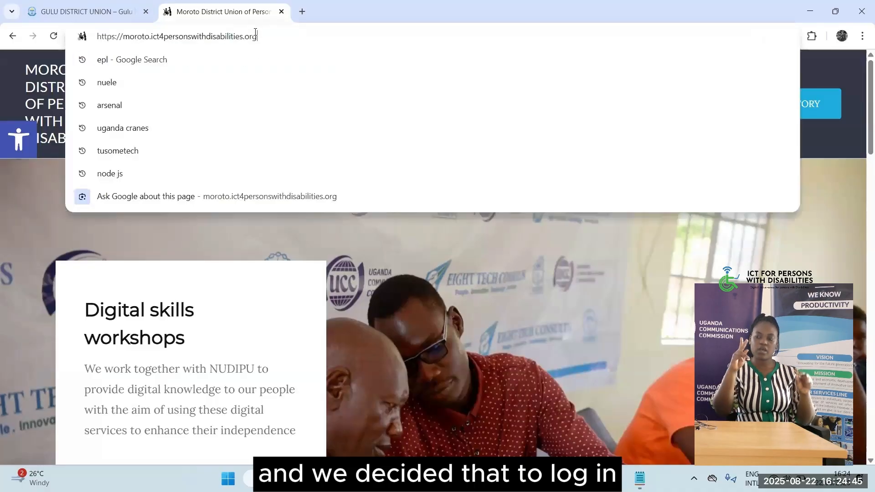
type("/login")
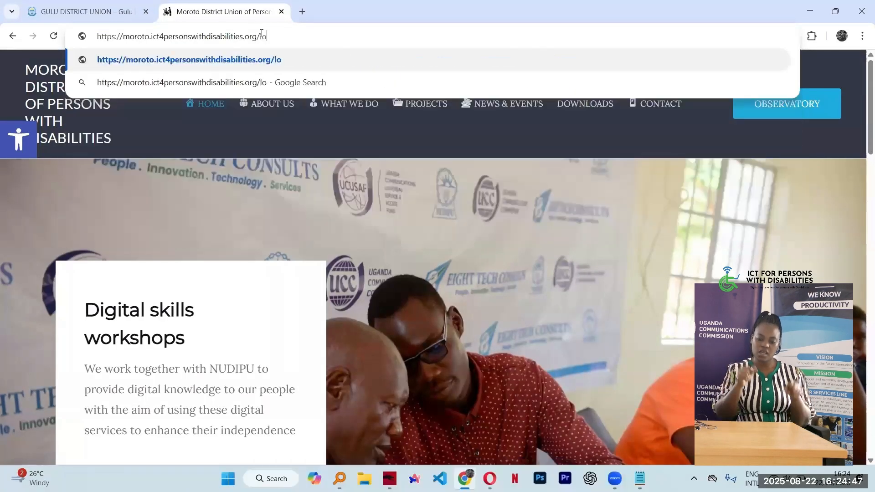
key("BackSpace")
key("BackSpace")
key("BackSpace")
key("BackSpace")
key("BackSpace")
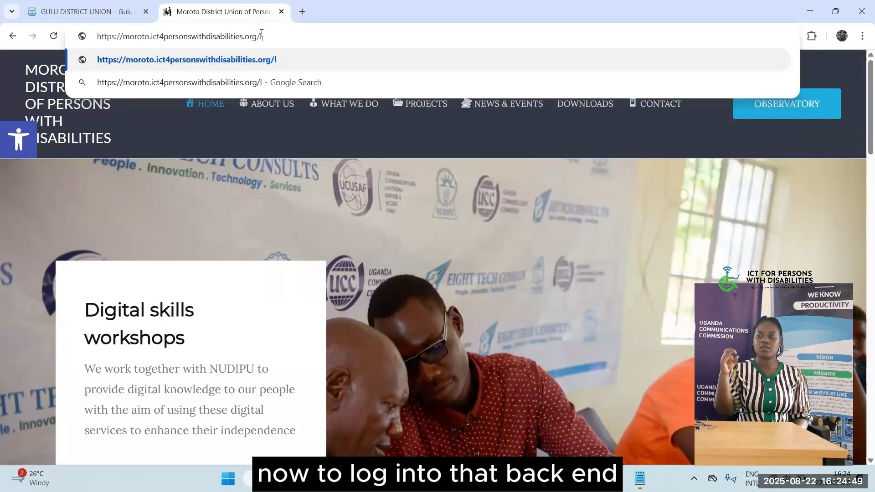
type("wp-admin")
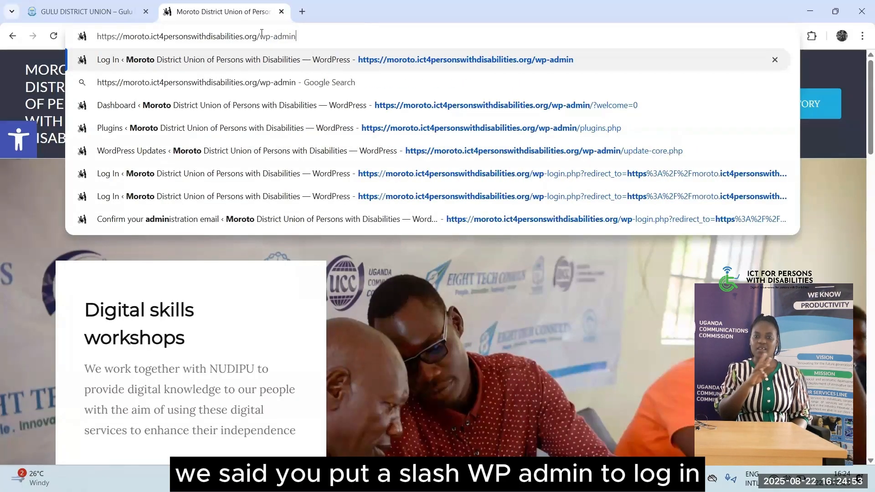
key("Return")
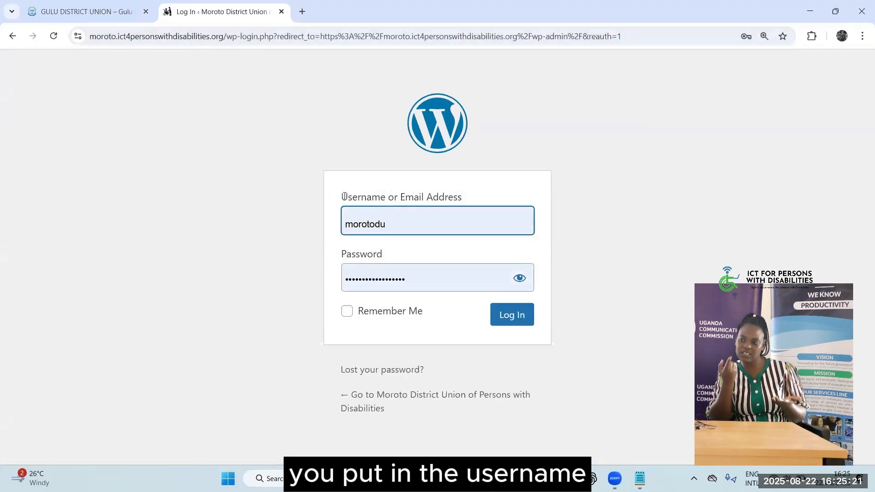
Log in with the pre-filled username and password to reach the admin Dashboard
left_click(511, 318)
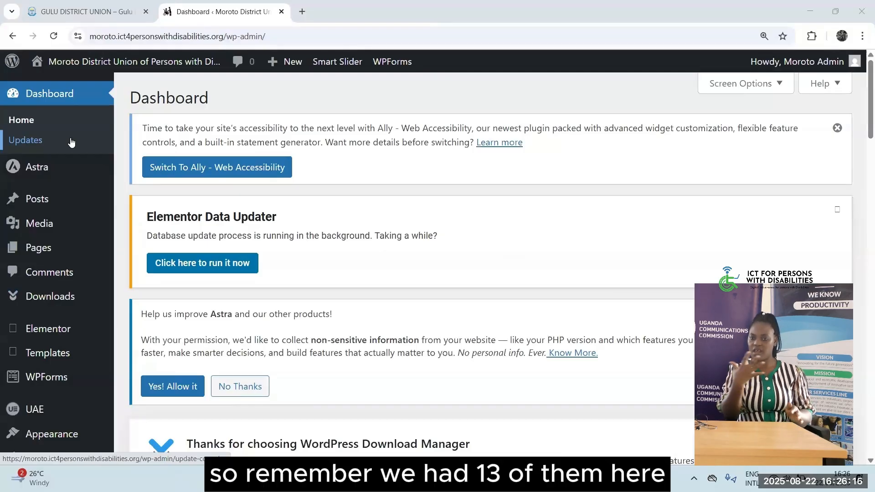
Open Dashboard > Updates and reload after the ERR_CONNECTION_TIMED_OUT error
left_click(43, 142)
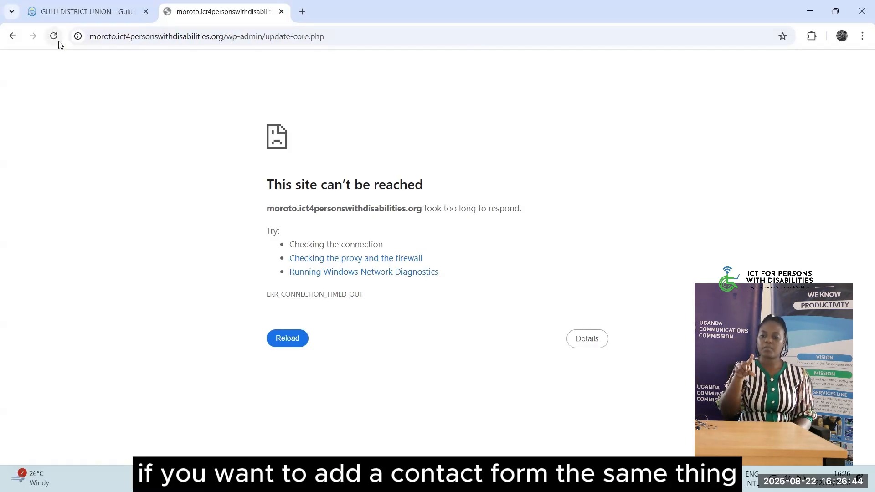
left_click(59, 41)
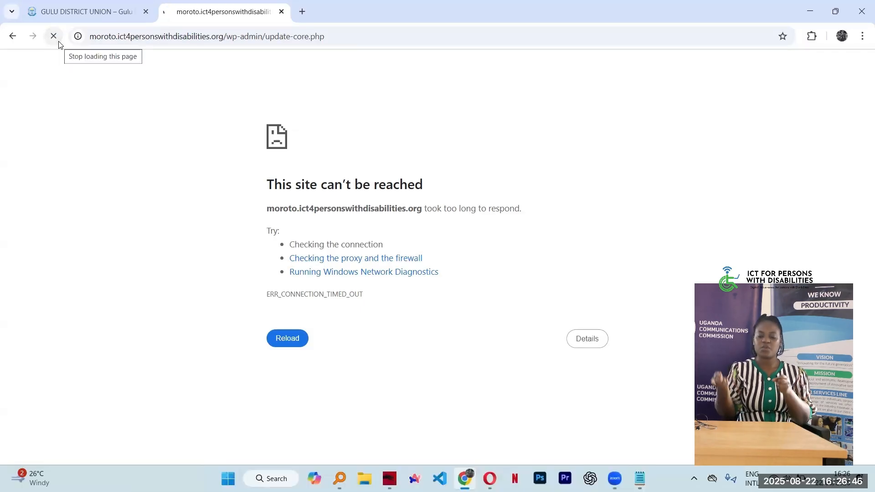